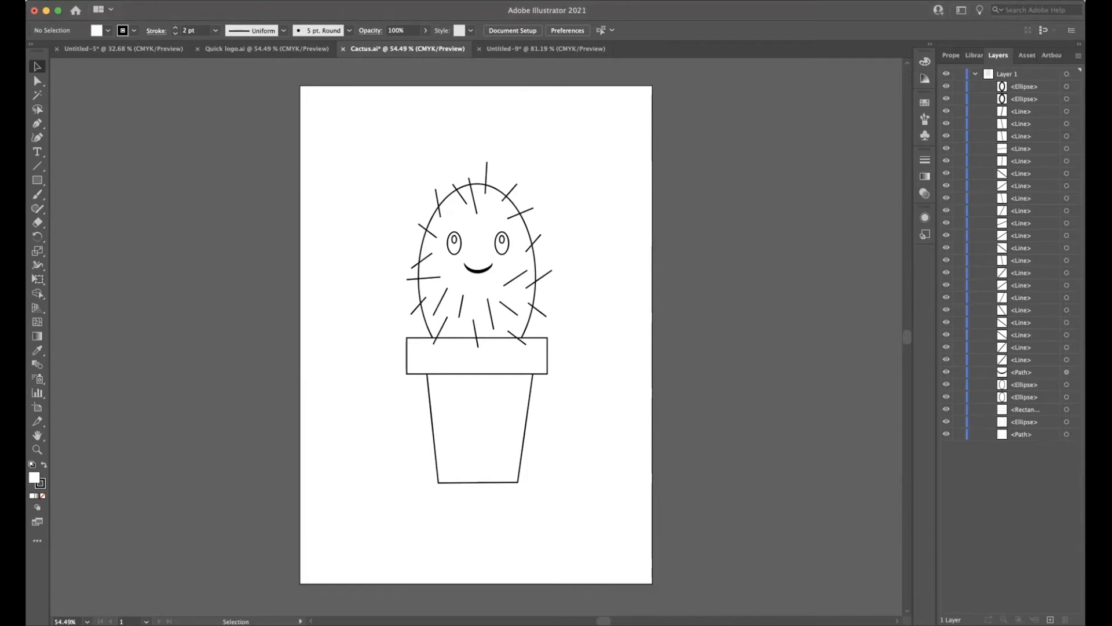
Fill the tapered body of the cactus pot with a solid dark brown swatch and deselect it
click(469, 444)
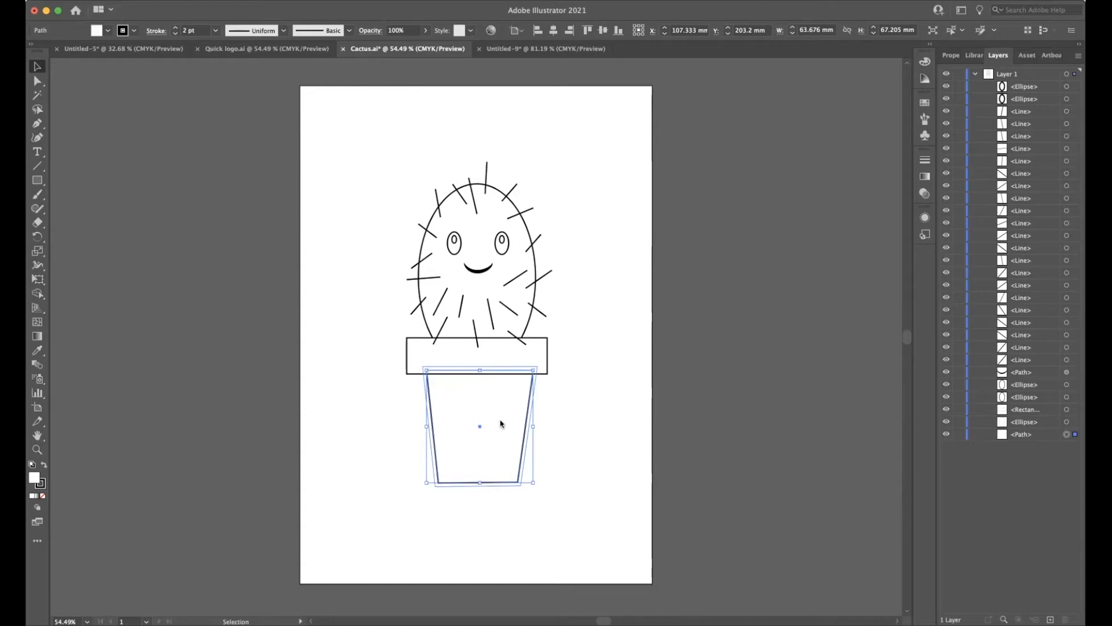
click(96, 32)
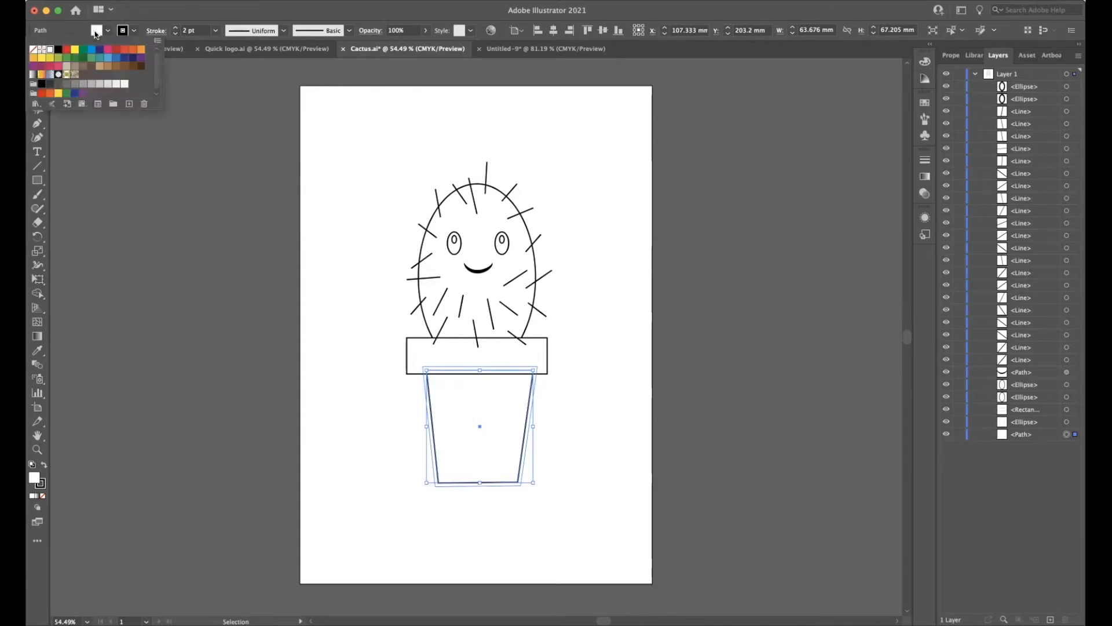
click(132, 67)
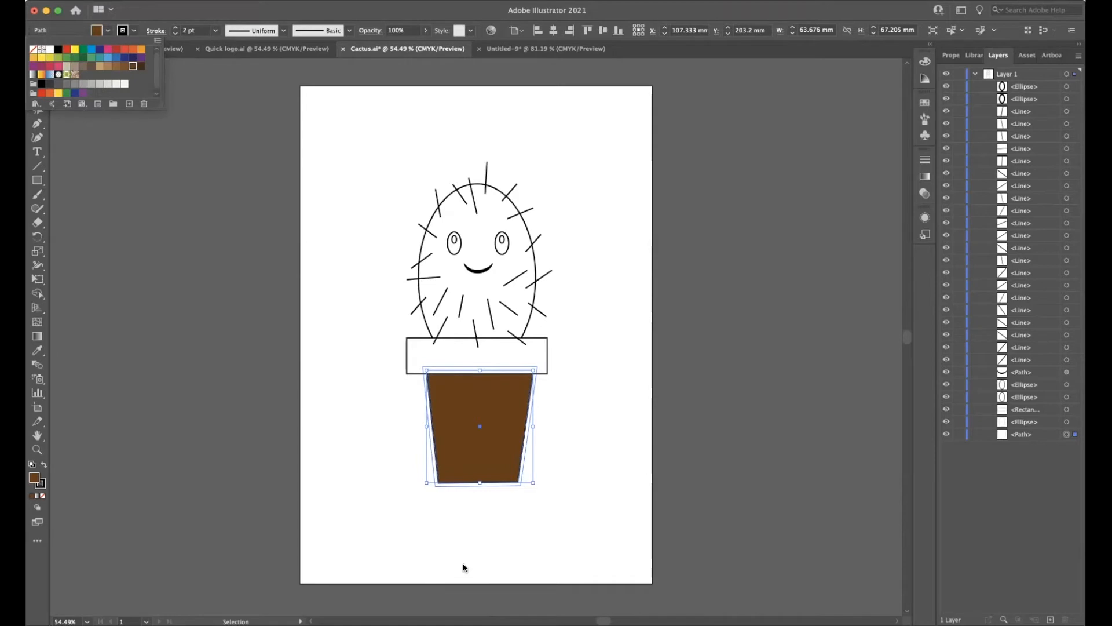
key(Escape)
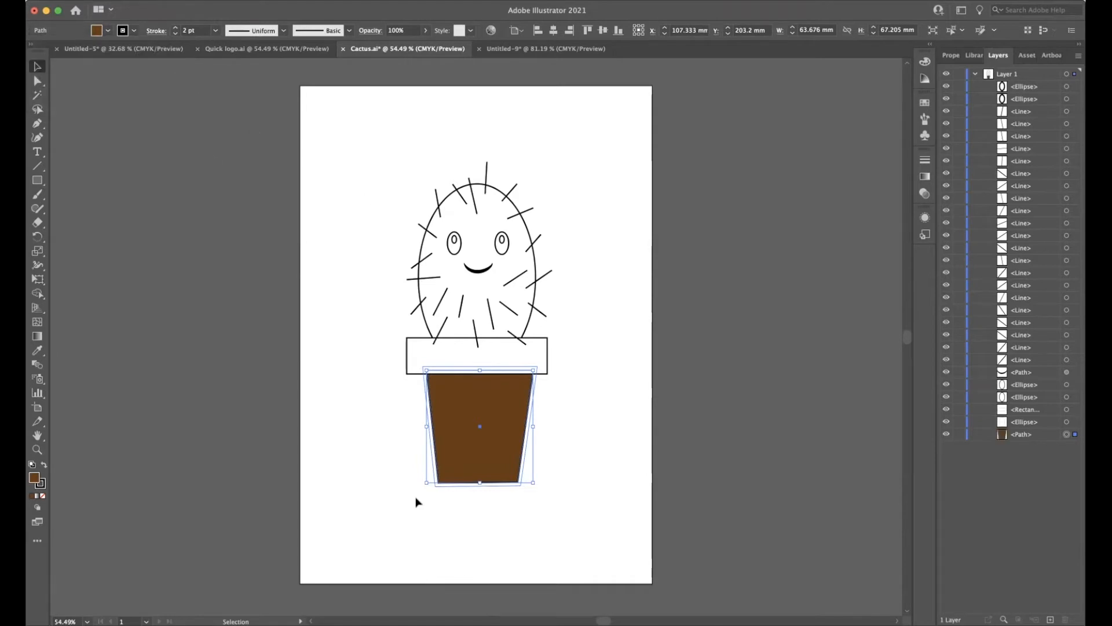
click(434, 519)
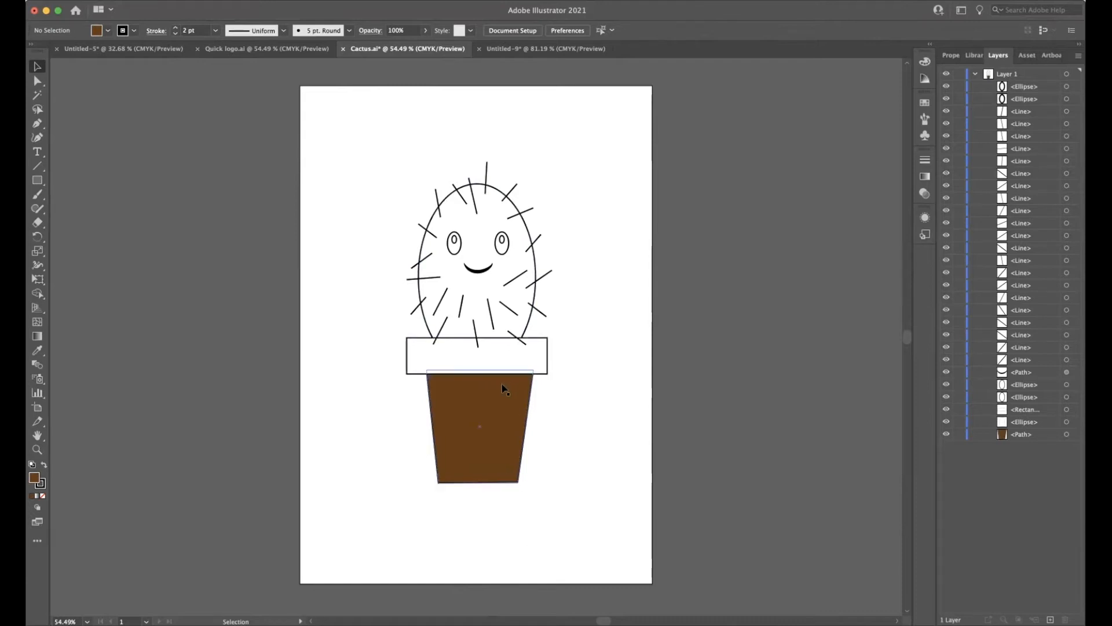
Set the stroke colour to none while no object is selected
click(134, 31)
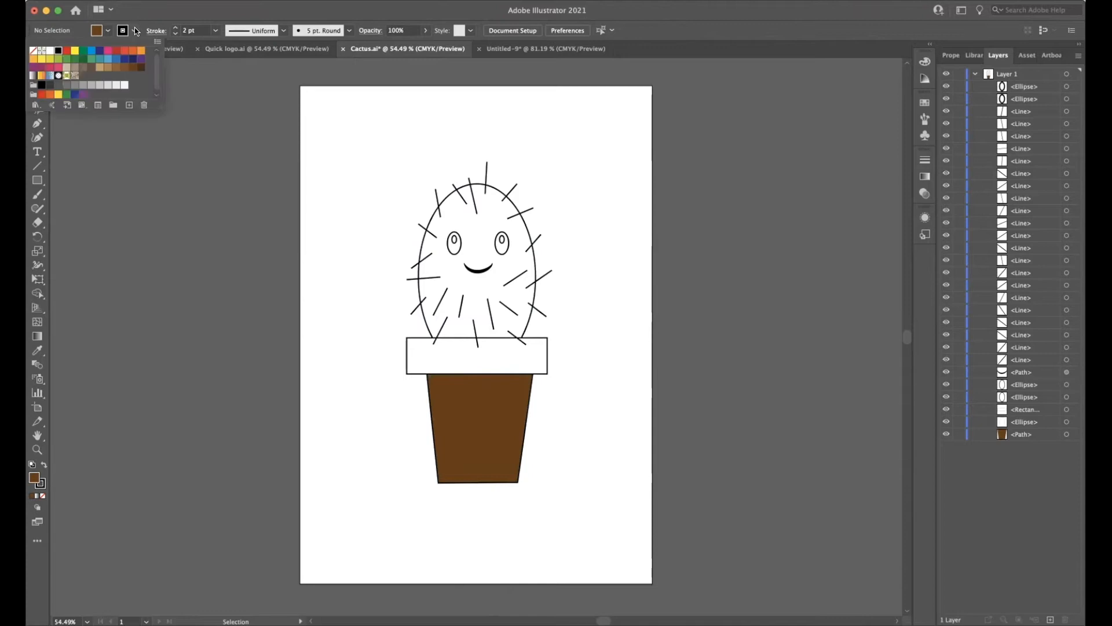
click(34, 51)
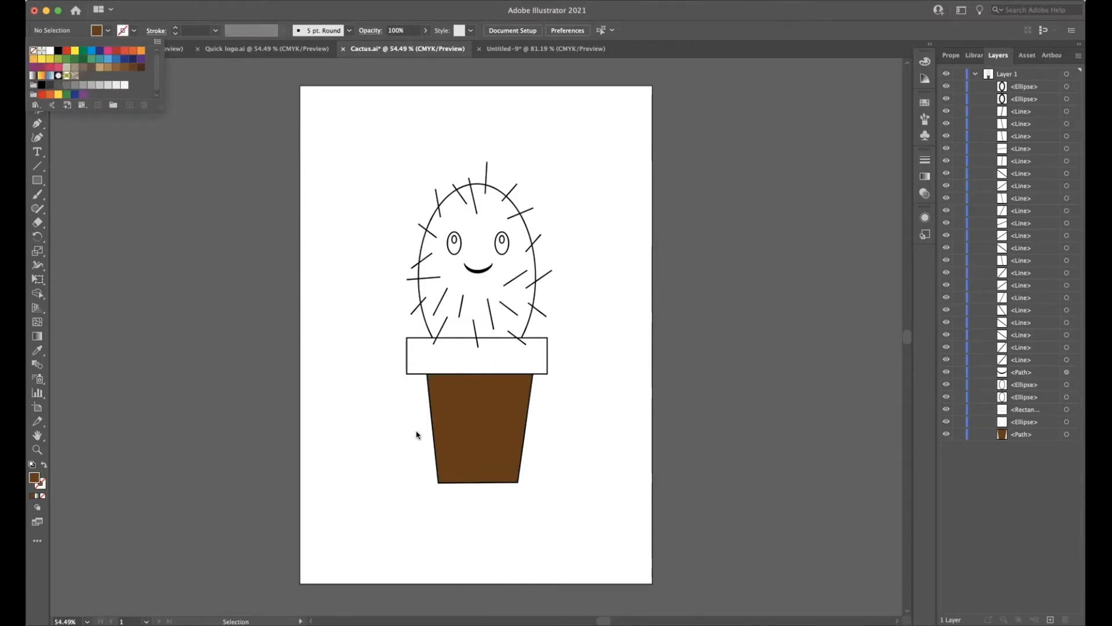
click(392, 429)
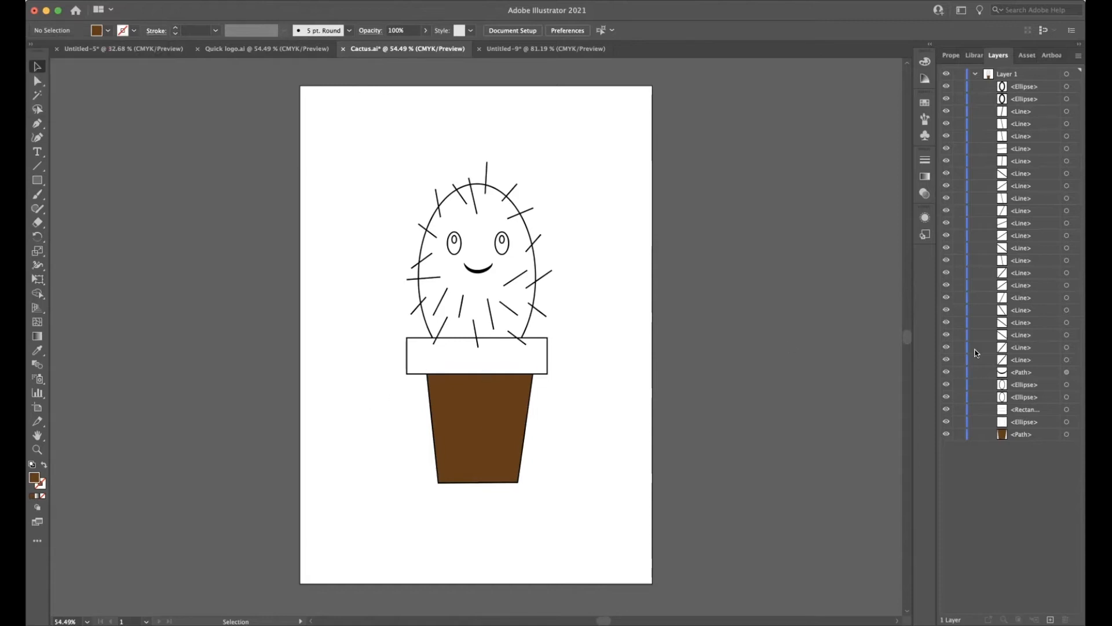
Apply a linear gradient fill to the tapered pot body and recolour its black end stop with a dark brown swatch
click(496, 474)
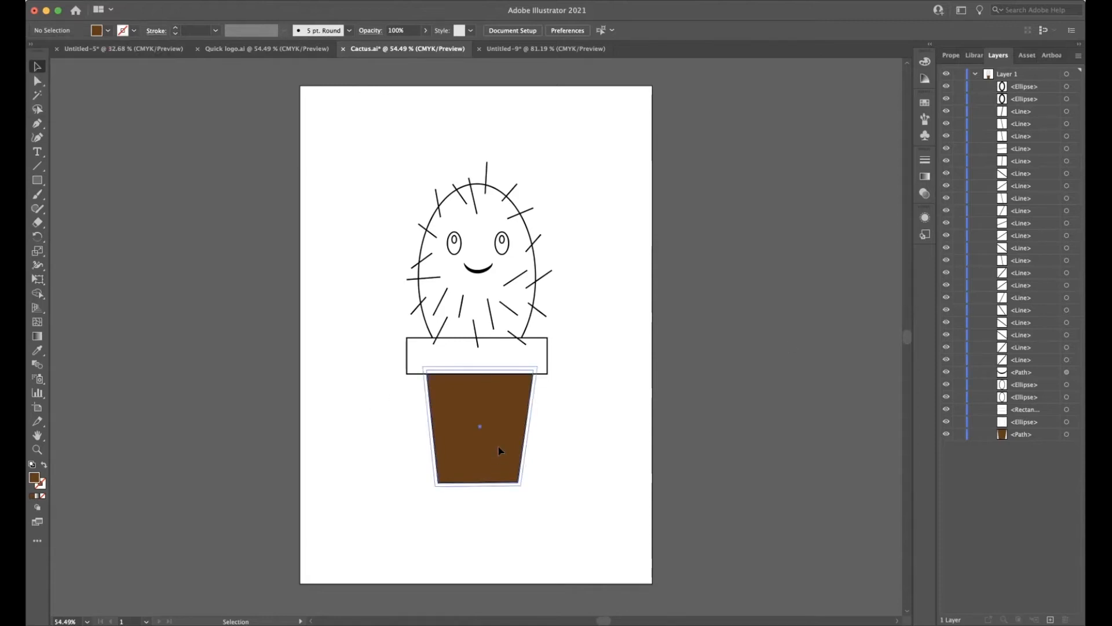
click(922, 174)
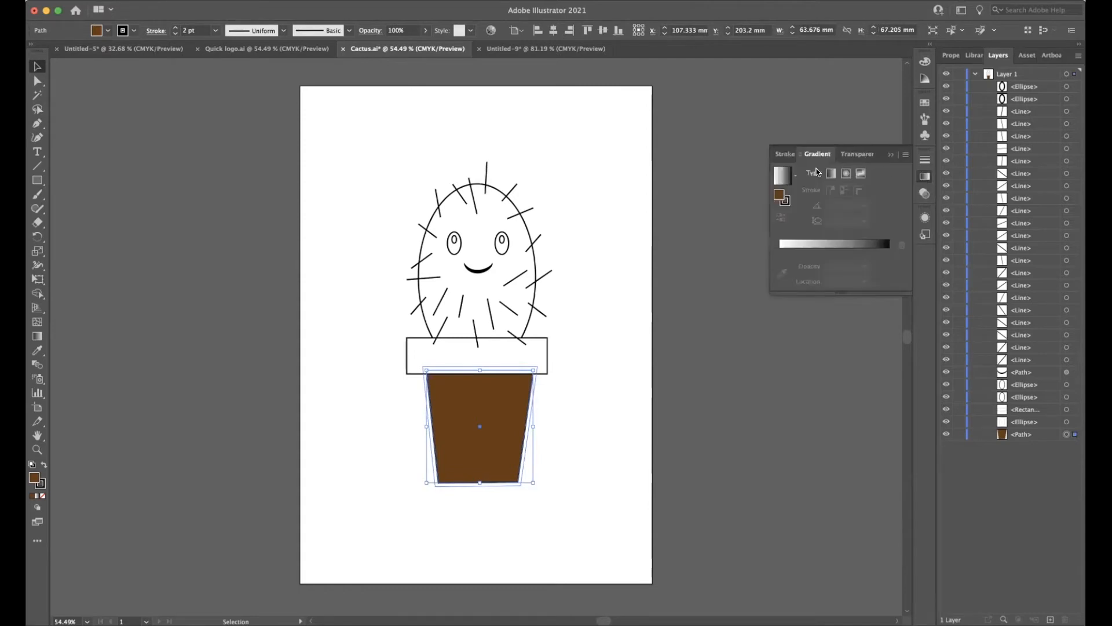
click(782, 175)
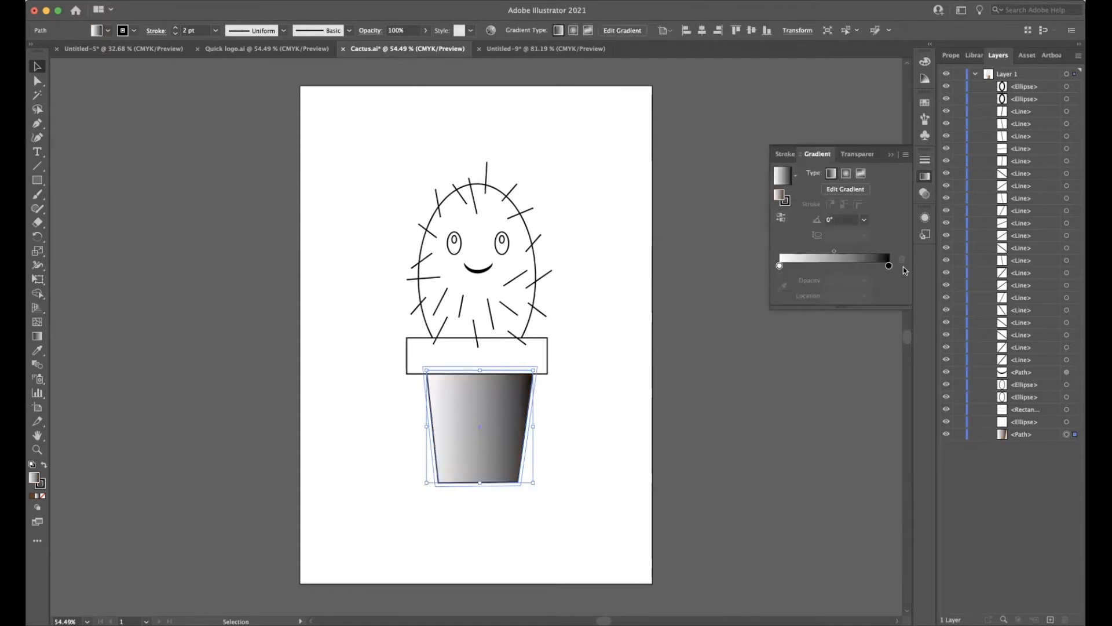
click(889, 266)
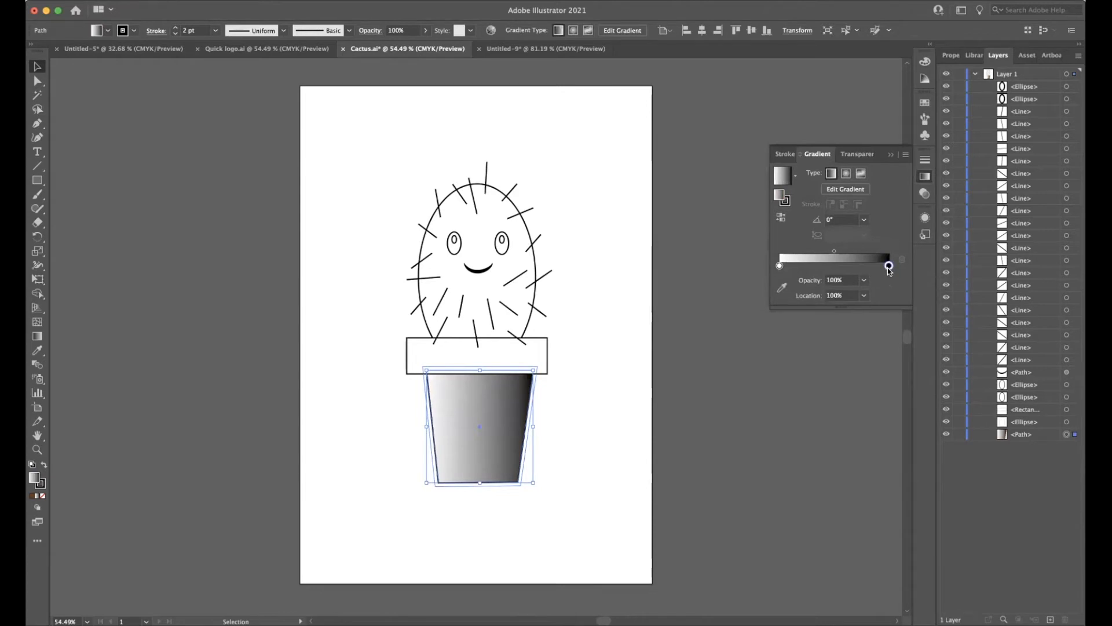
double_click(889, 267)
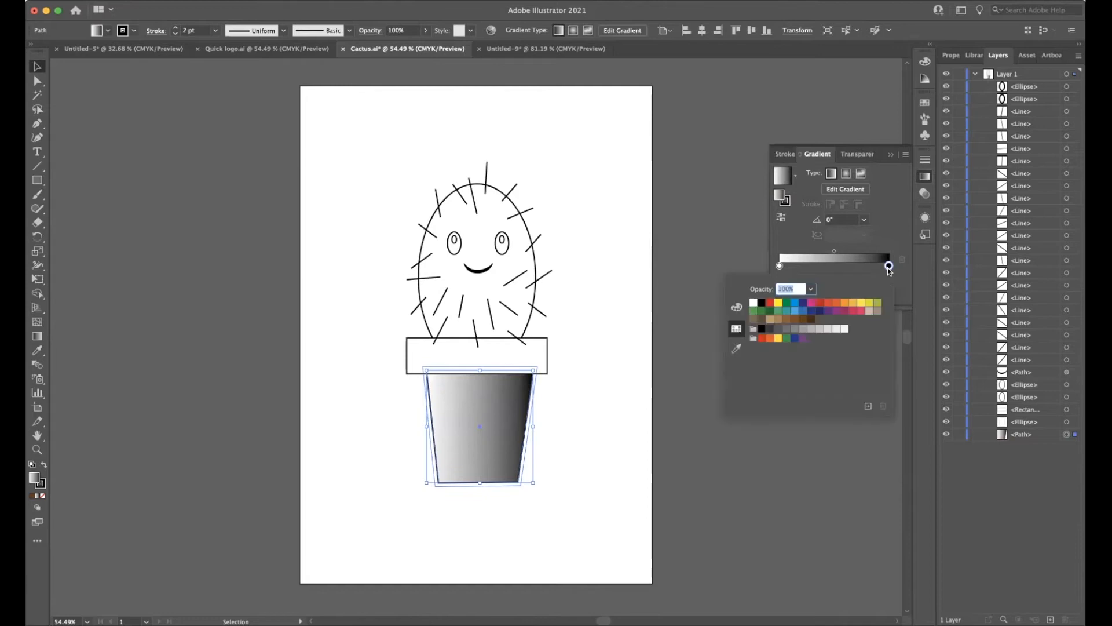
click(801, 320)
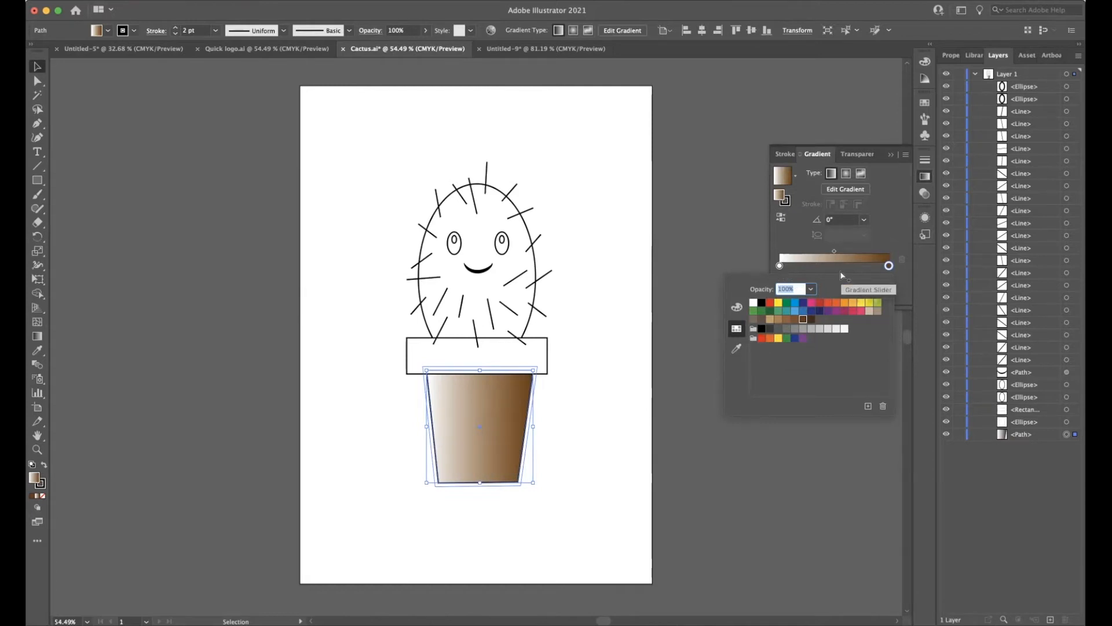
Recolour the gradient's white starting stop, trying the darkest brown swatch (C=50 M=70 Y=80 K=70) and the brown beside it
click(780, 267)
double_click(779, 267)
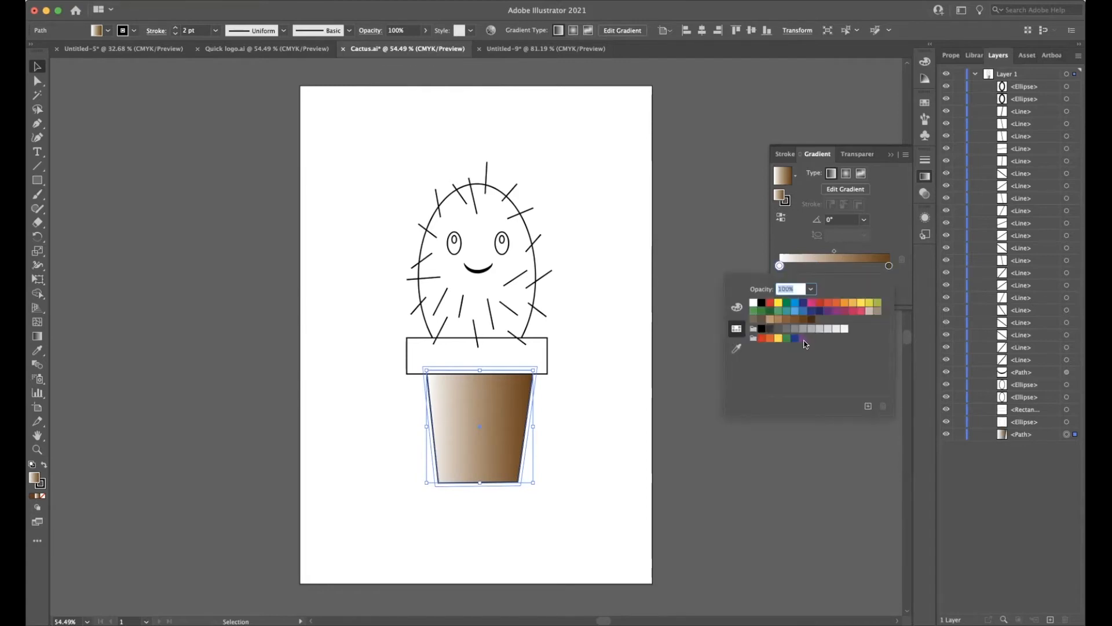
click(810, 320)
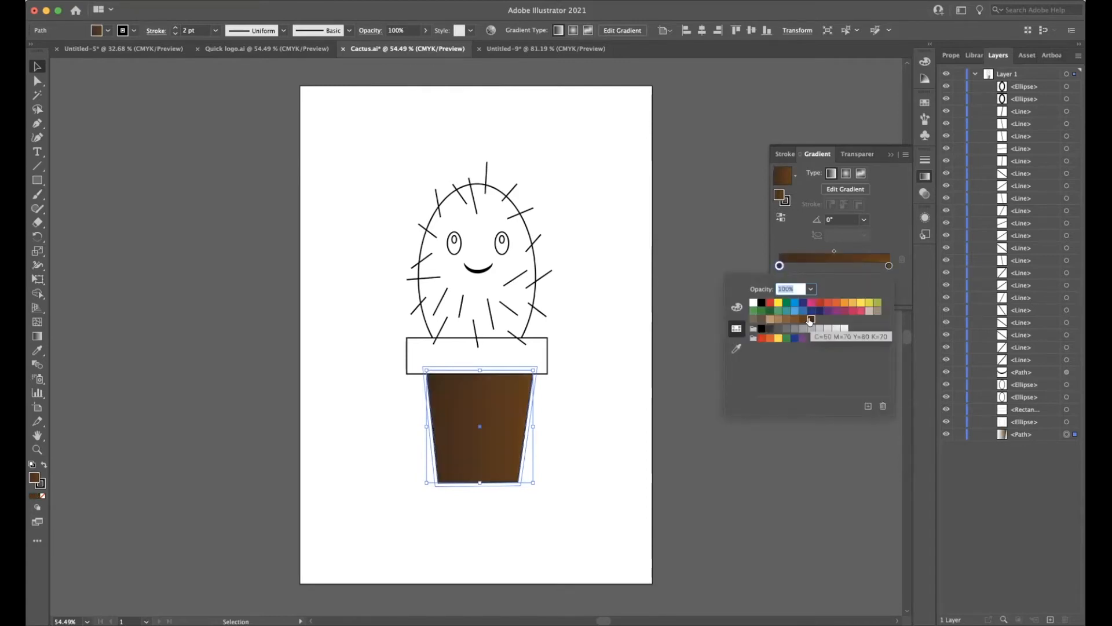
click(803, 319)
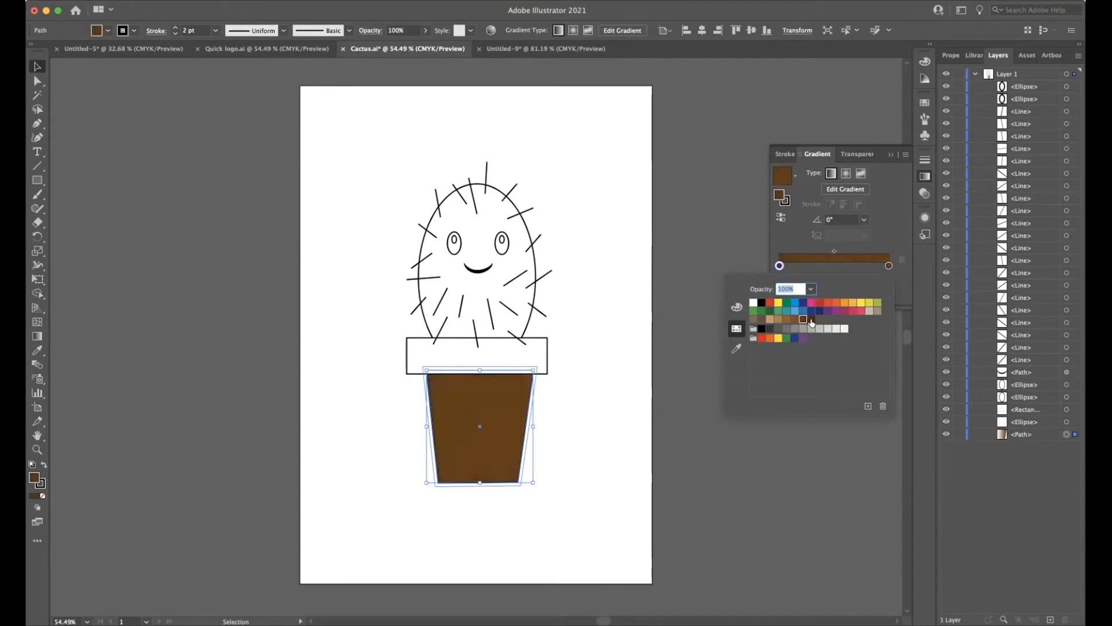
click(828, 302)
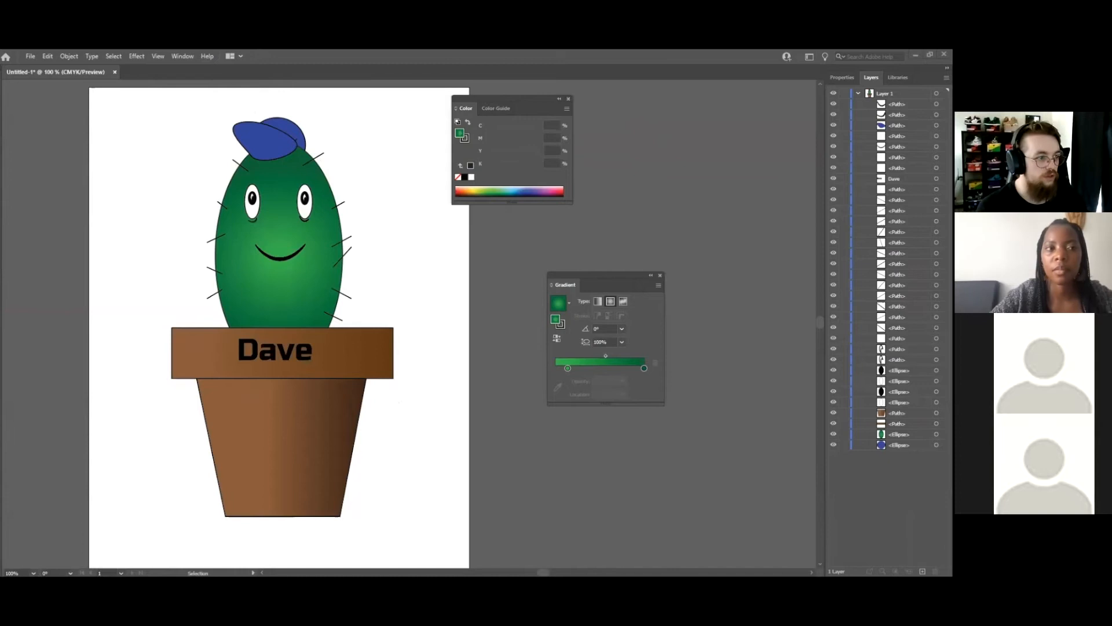
Draw a small crescent-shaped smile with the Curvature tool on the blank area beside the cactus, bending its upper edge downward
key(shift+grave)
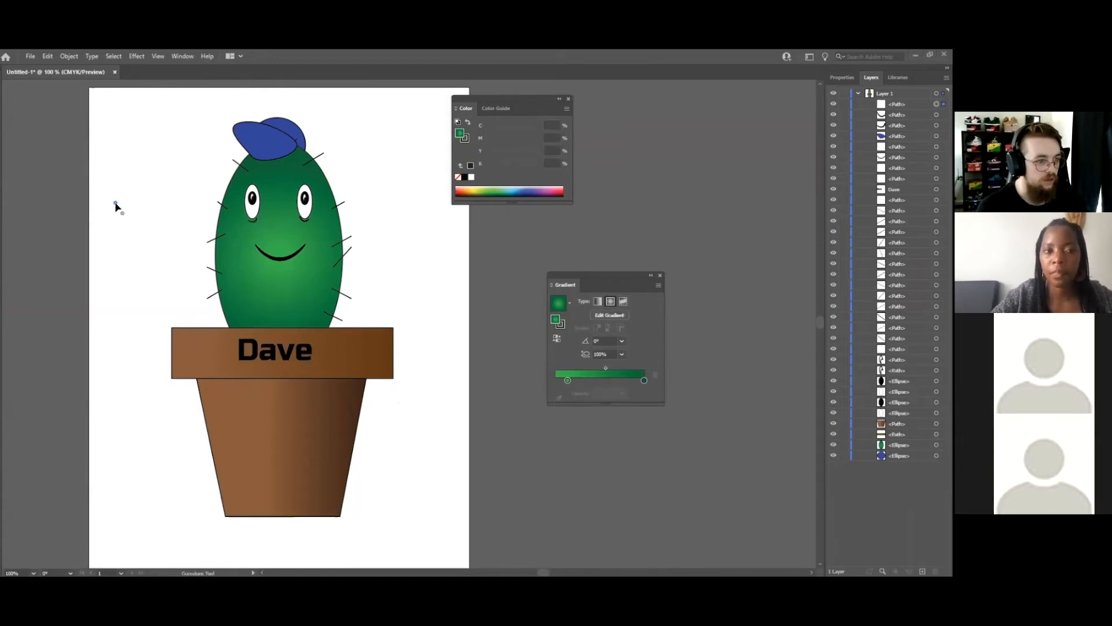
click(143, 218)
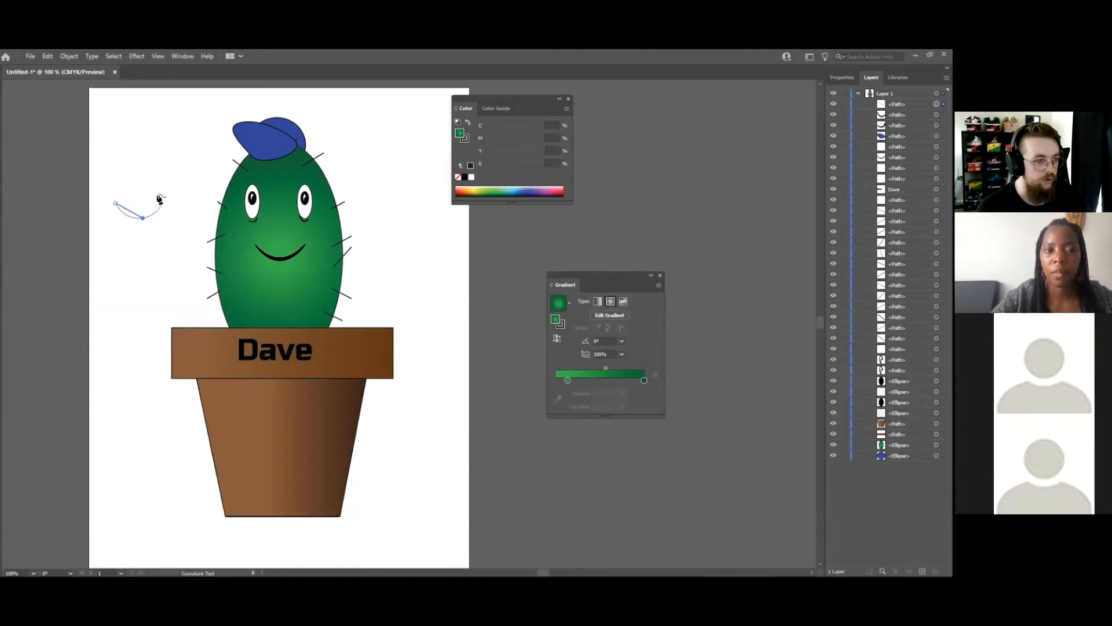
click(164, 203)
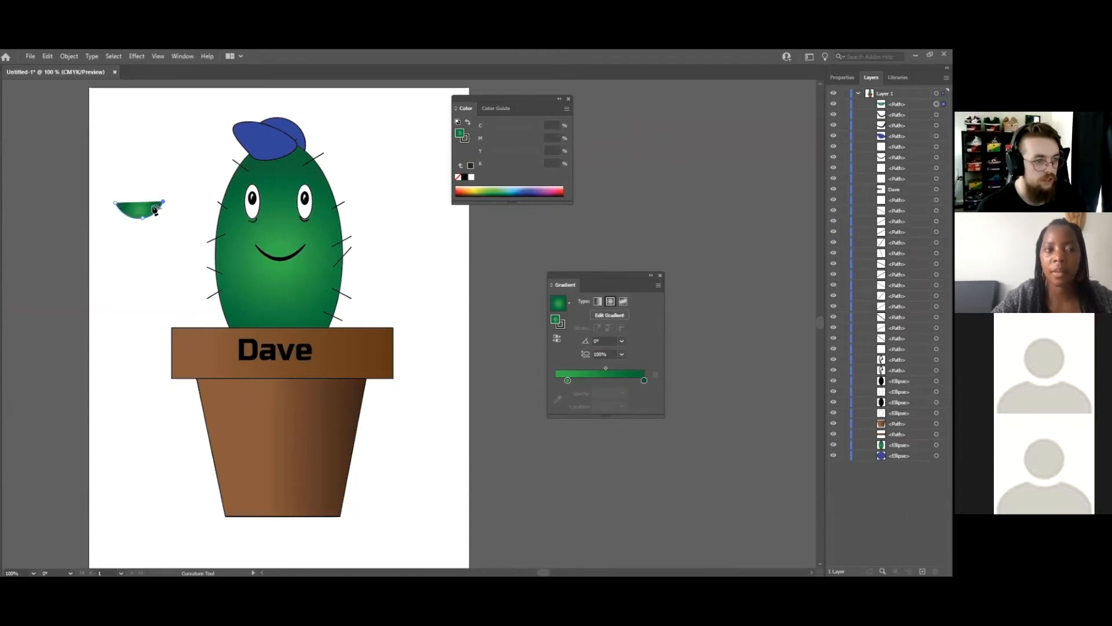
drag(143, 203, 141, 213)
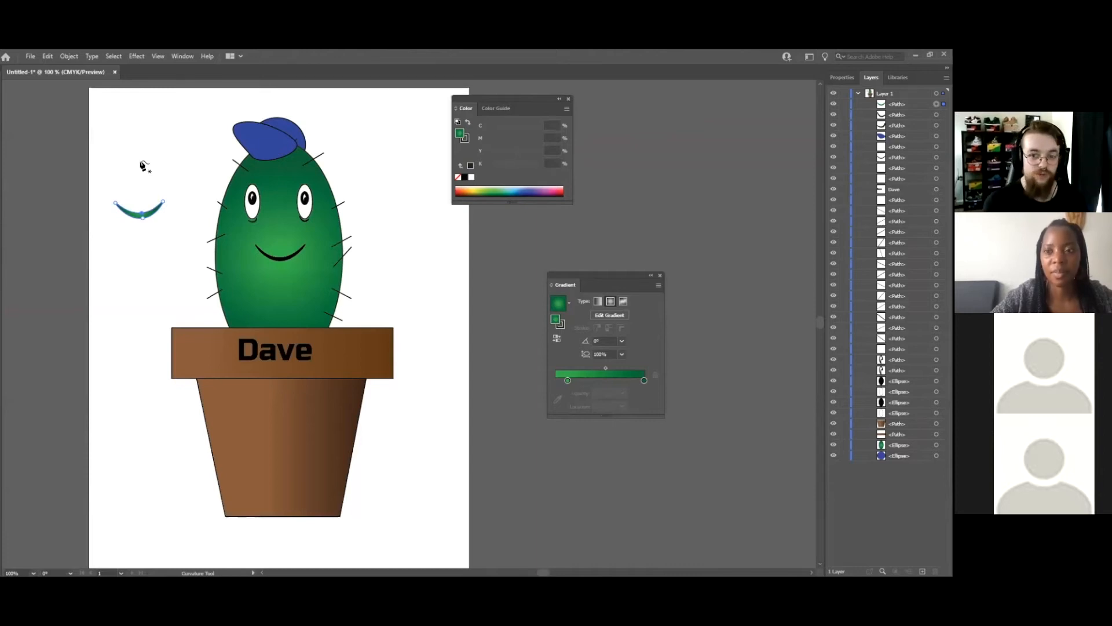
Select the crescent smile beside the cactus with Direct Selection and delete it
click(120, 253)
key(a)
click(135, 209)
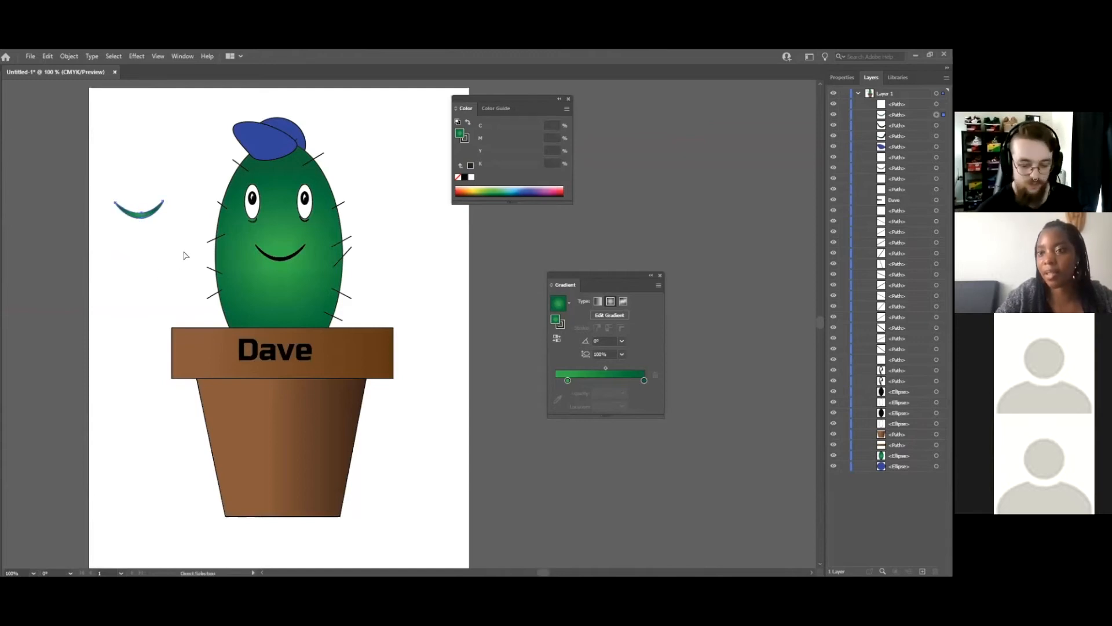
key(Delete)
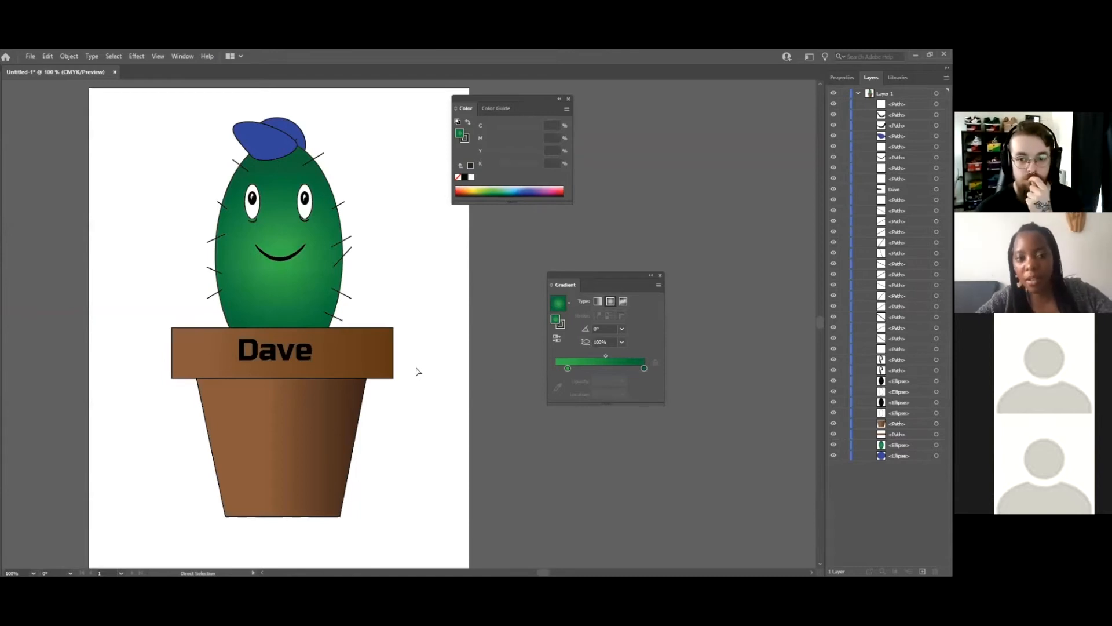
Draw a straight horizontal line about 79 pt long with the Pen tool beside the cactus and end the path
key(p)
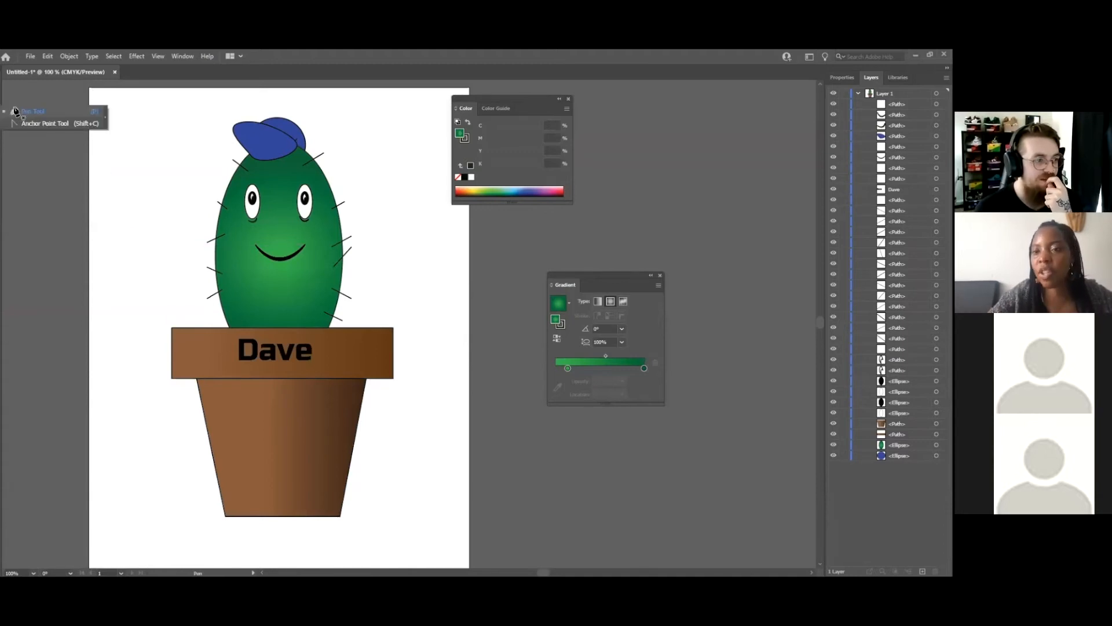
click(112, 198)
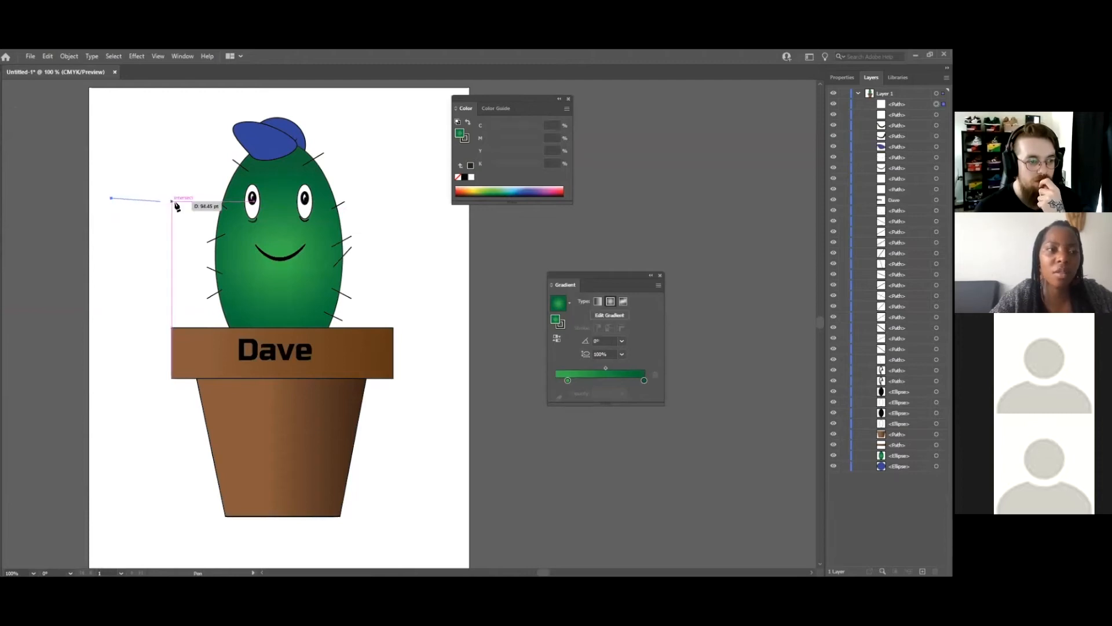
mouse_move(161, 198)
mouse_down()
mouse_move(154, 224)
mouse_move(163, 201)
mouse_up()
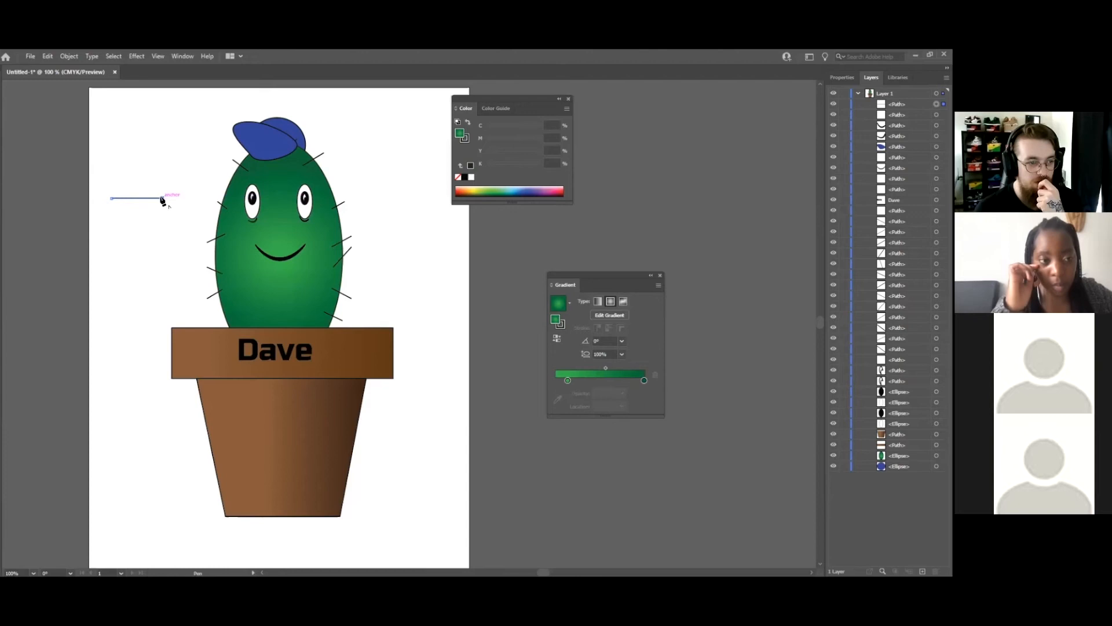
key(Escape)
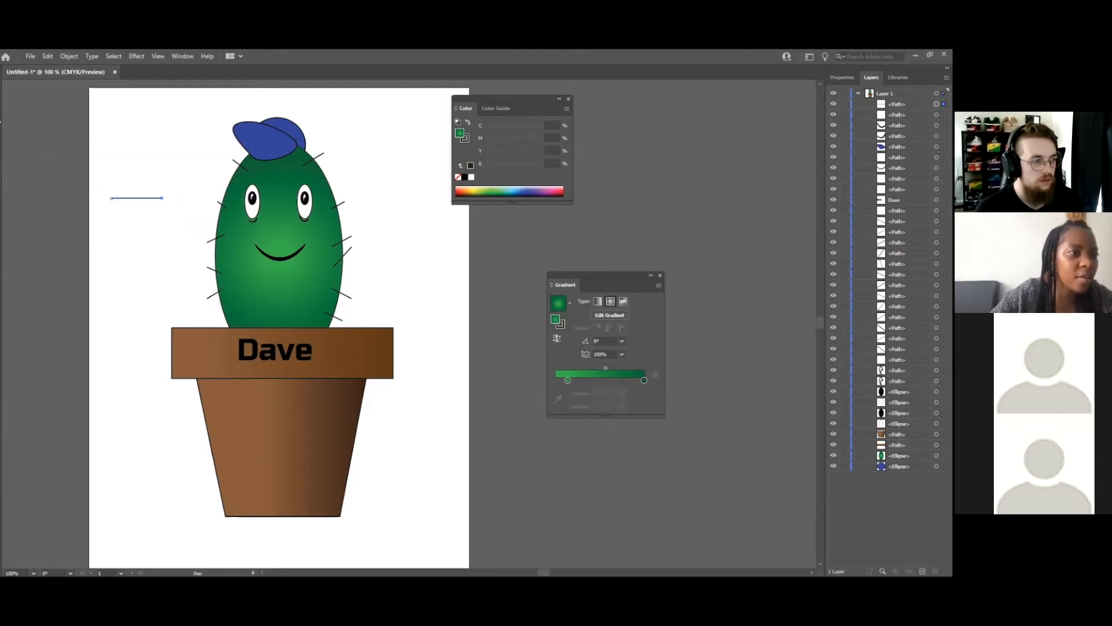
Activate the Anchor Point tool and switch the workspace to Essentials Classic
click(0, 121)
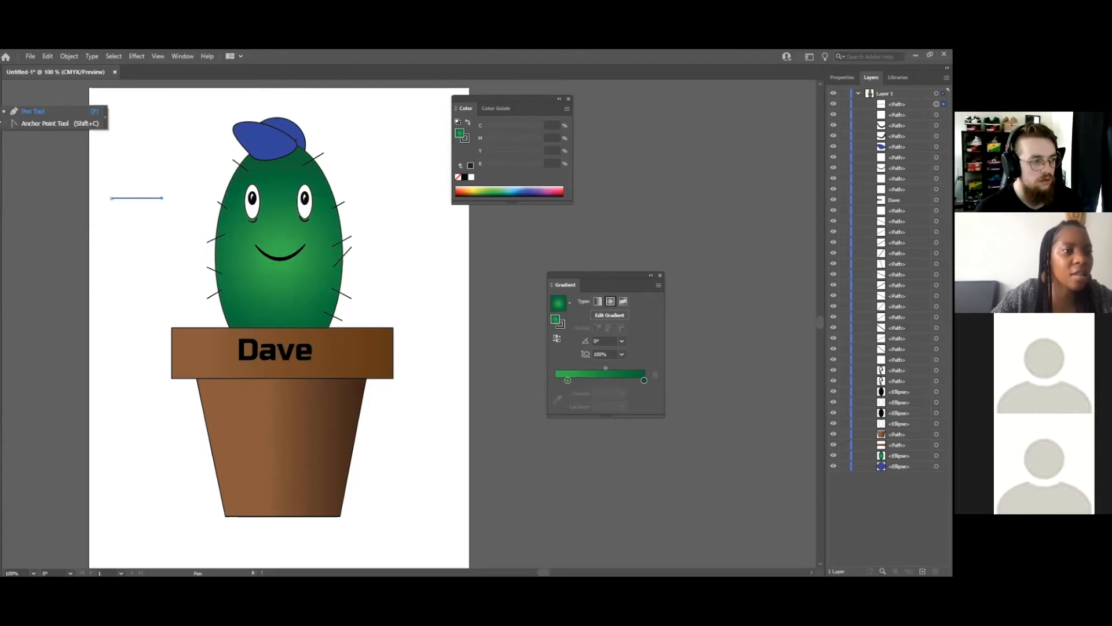
click(20, 124)
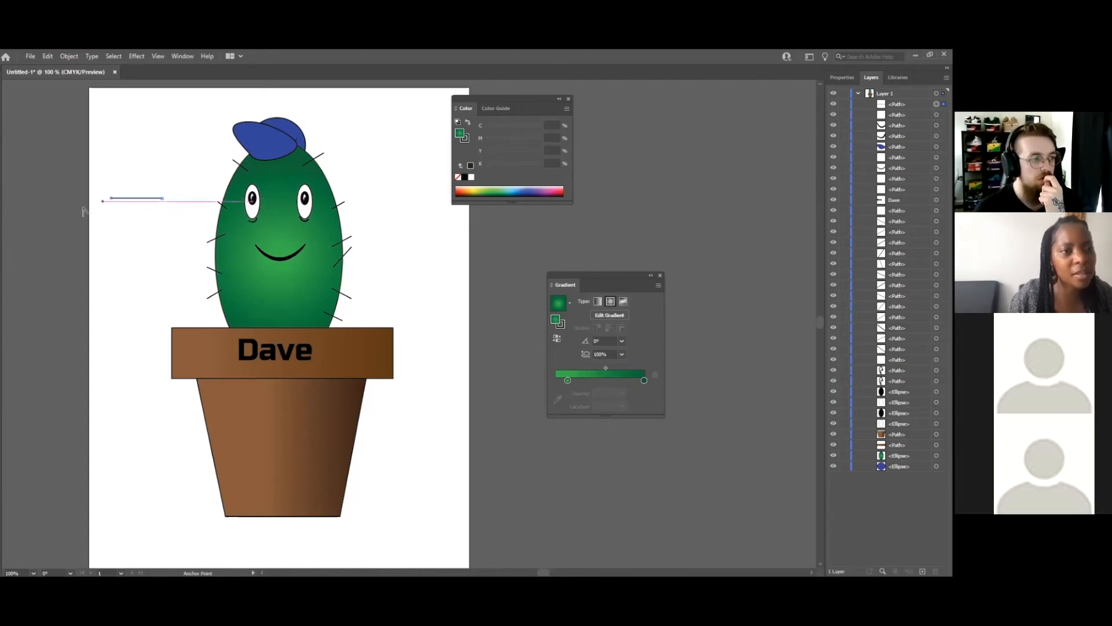
click(178, 57)
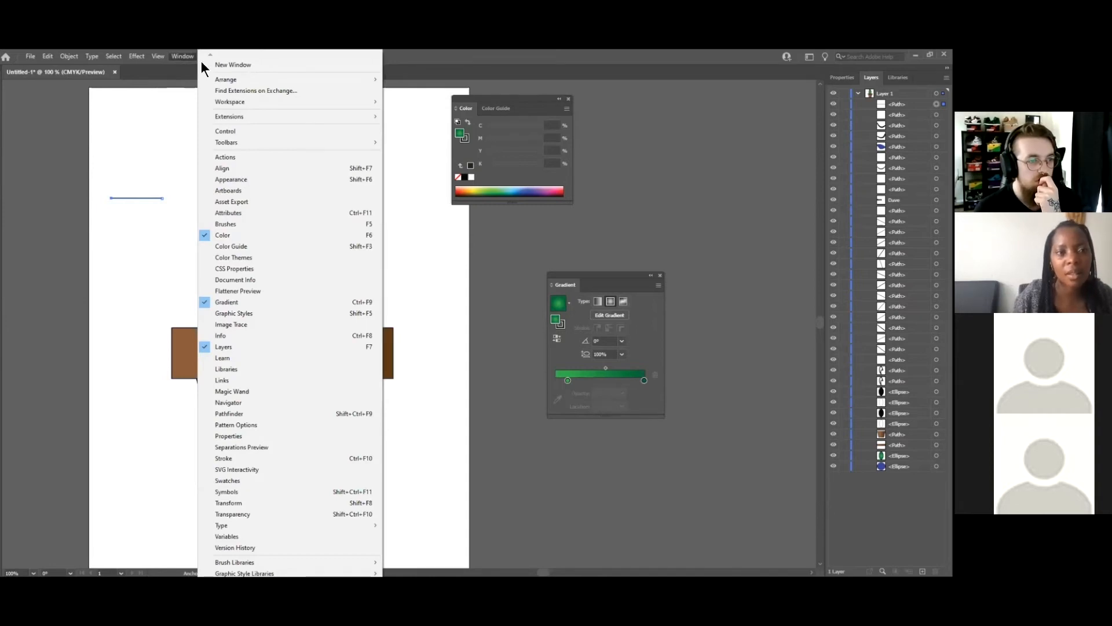
mouse_move(245, 103)
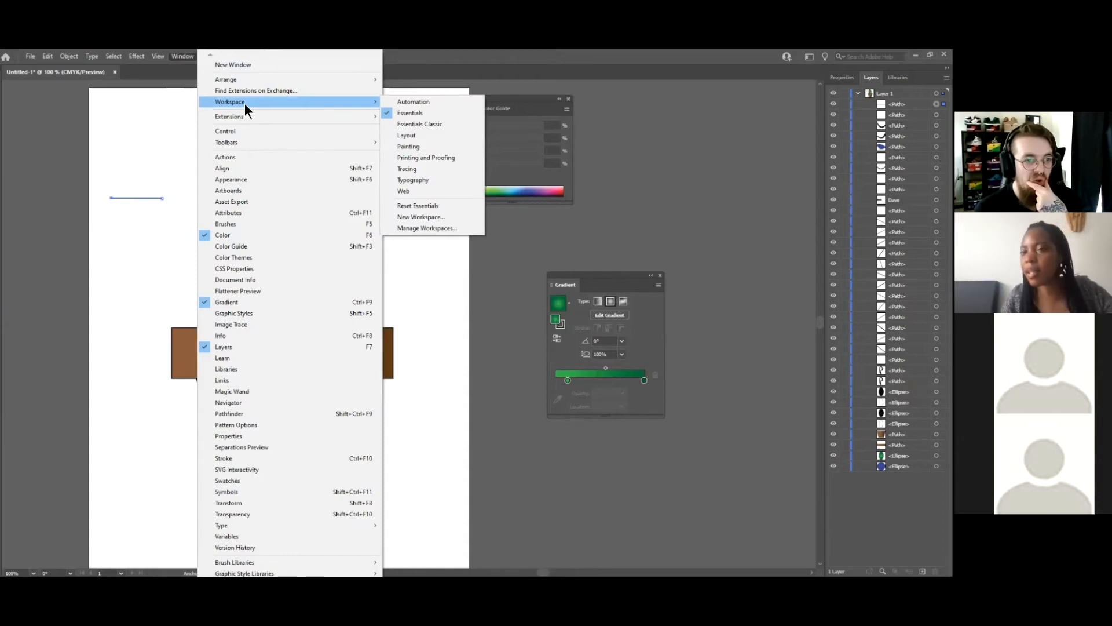
click(432, 124)
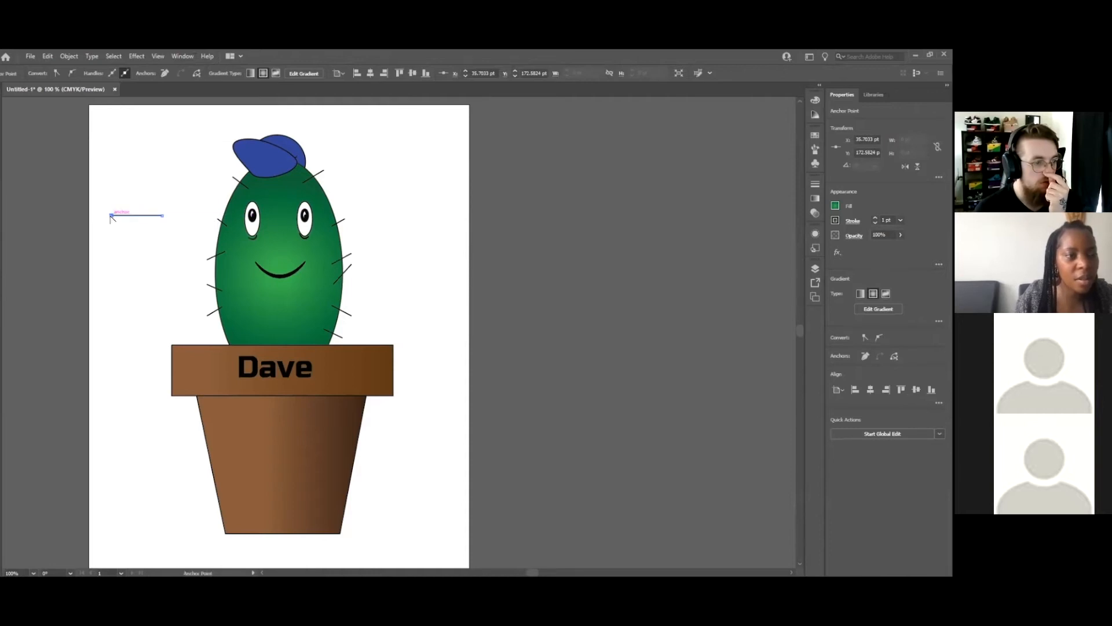
Pull a direction handle out of the line's left anchor to bend it into a downward curve about 17 pt deep
drag(110, 219, 162, 212)
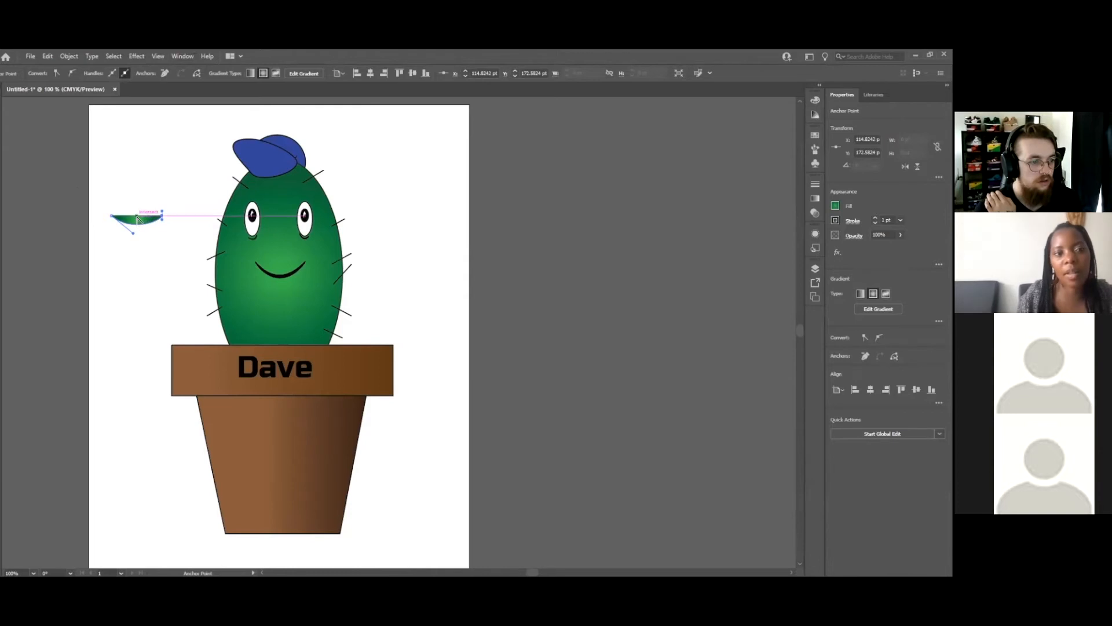
mouse_move(133, 233)
mouse_down()
mouse_move(115, 227)
mouse_move(119, 264)
mouse_move(119, 241)
mouse_move(133, 239)
mouse_up()
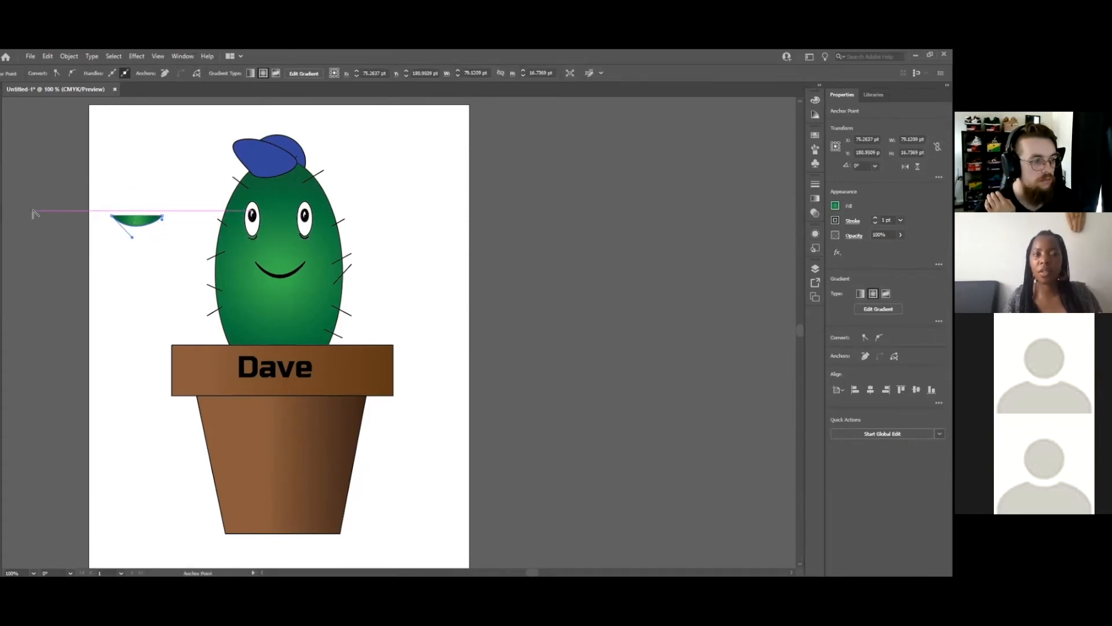
Shift the practice curve beside the cactus slightly and delete it
drag(133, 220, 138, 231)
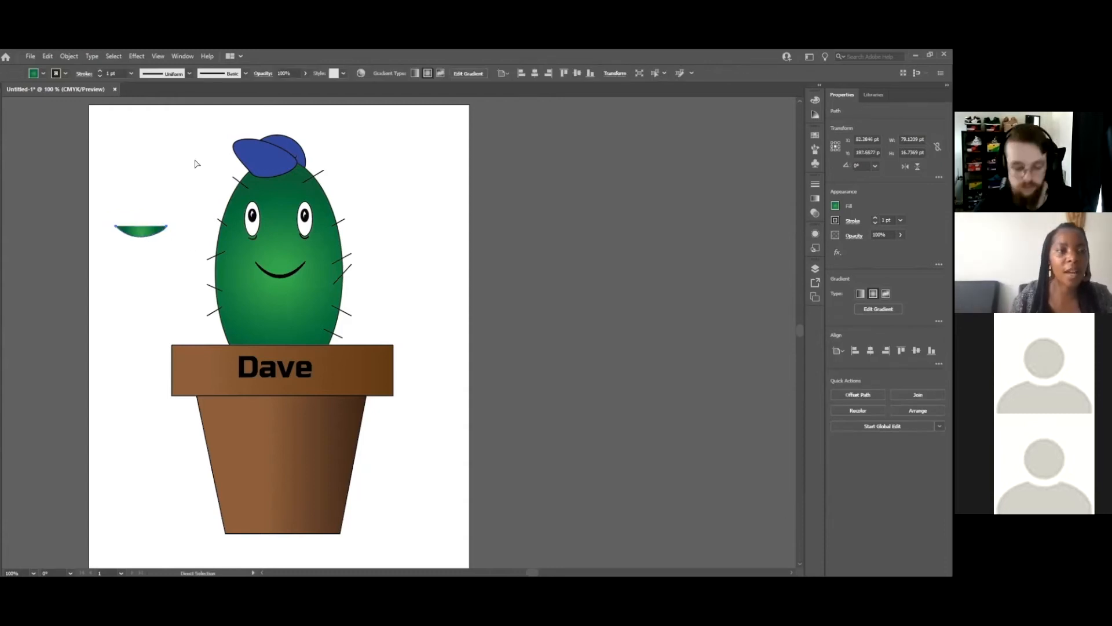
key(Delete)
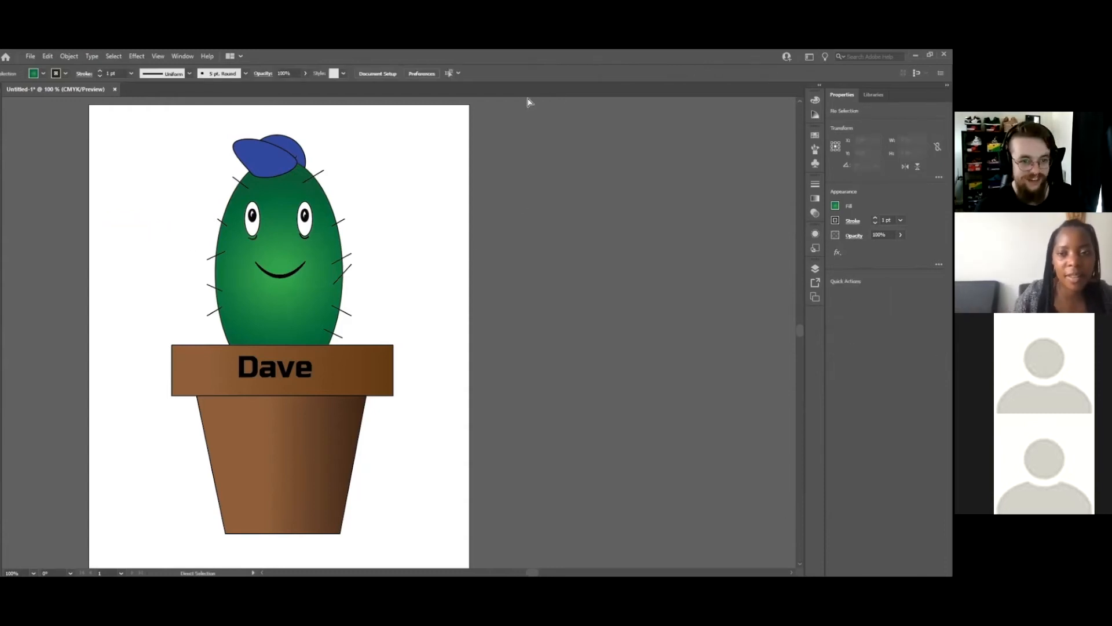
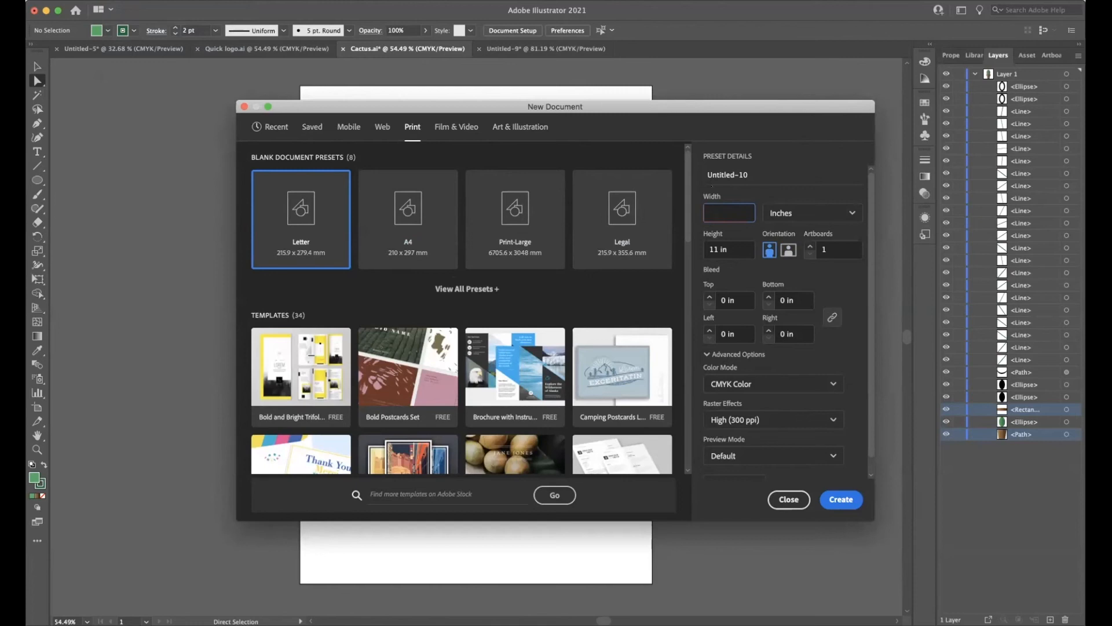
Set the new print document's width and height to 3 in and create it
drag(730, 251, 702, 249)
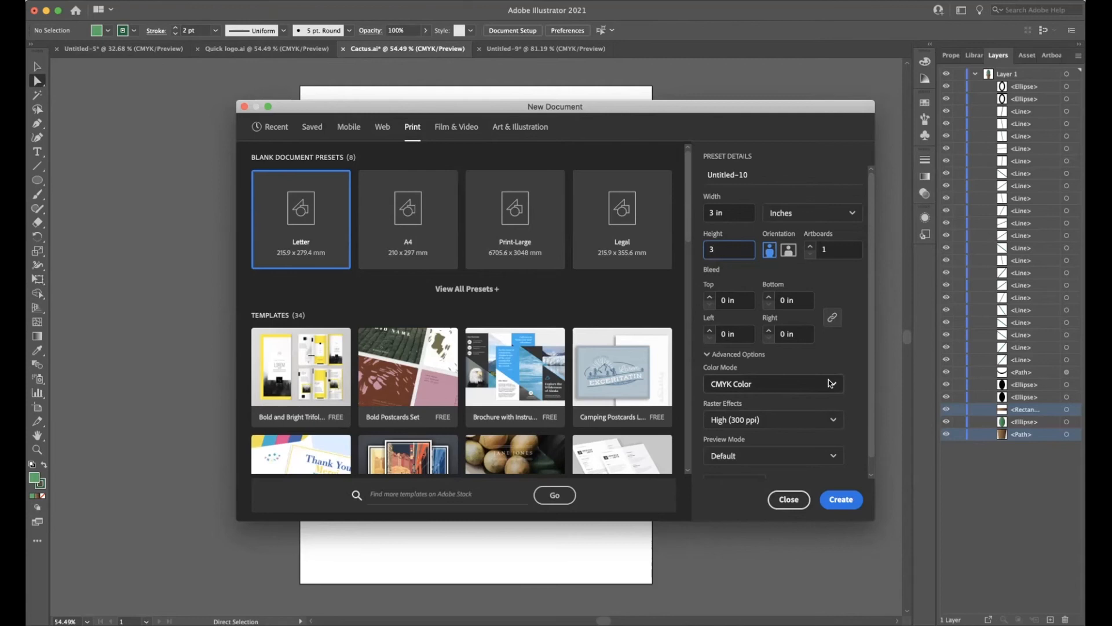
click(844, 502)
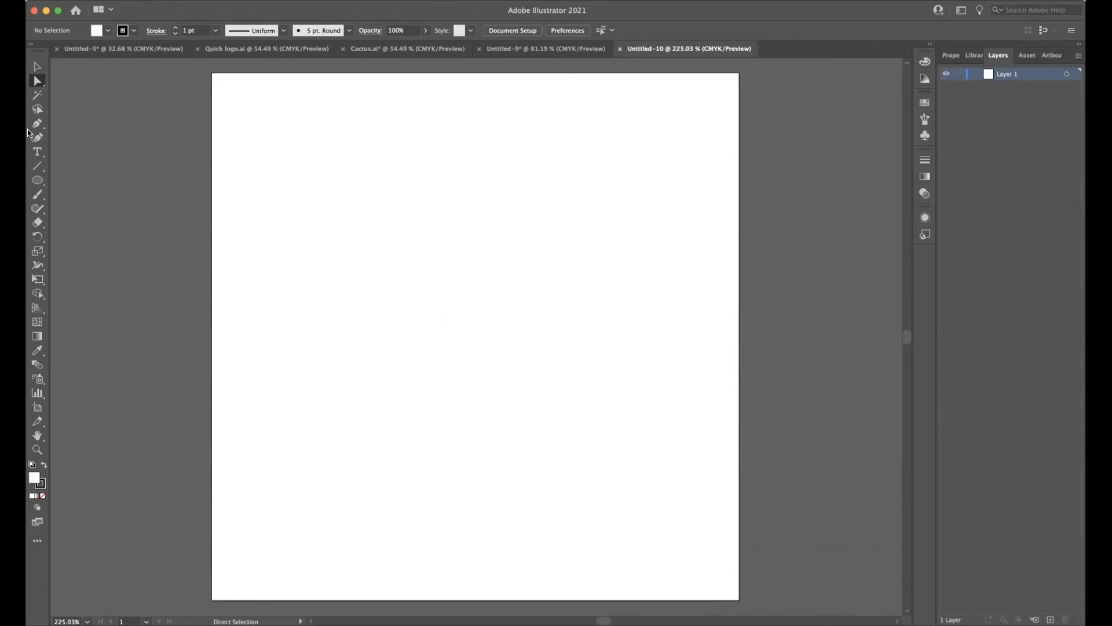
Create another new document with a 9 in width and a 9 in height
click(116, 1)
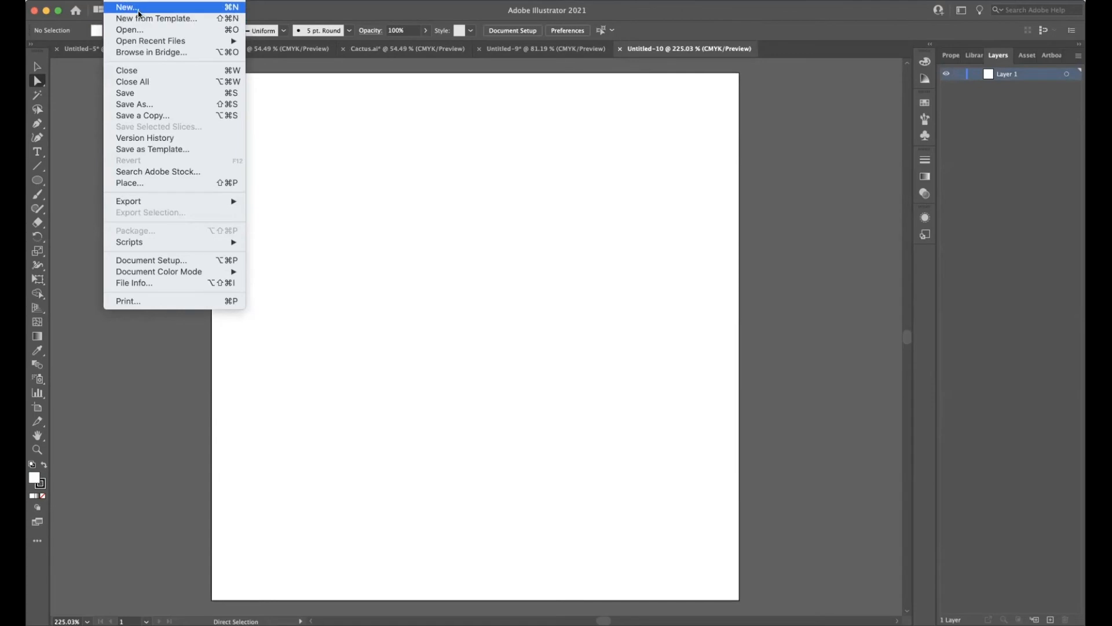
click(435, 85)
key(super+n)
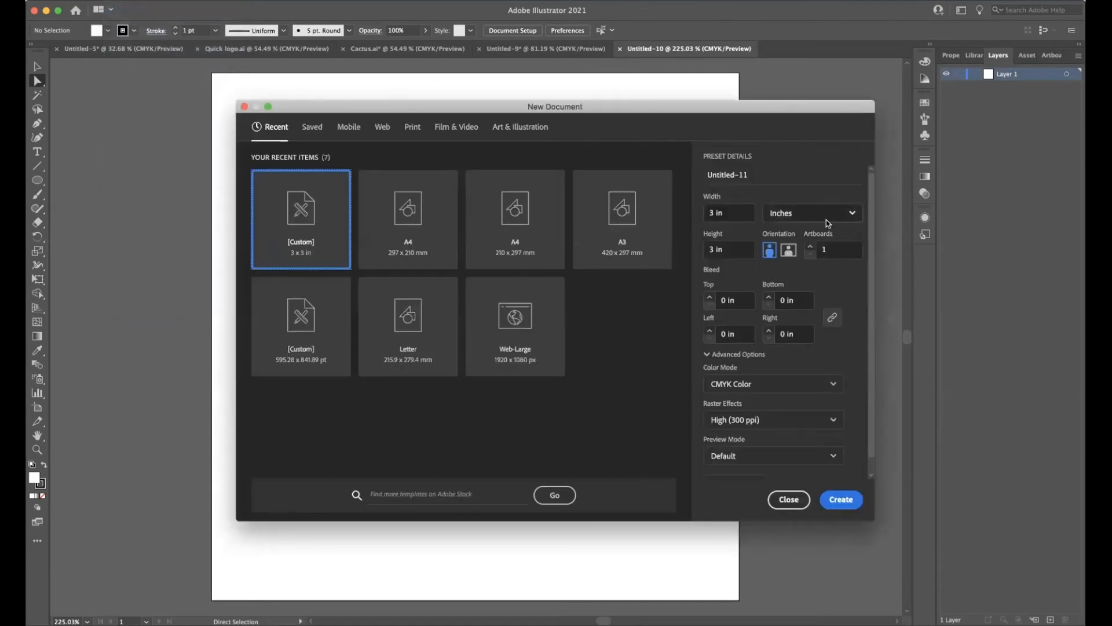
click(719, 212)
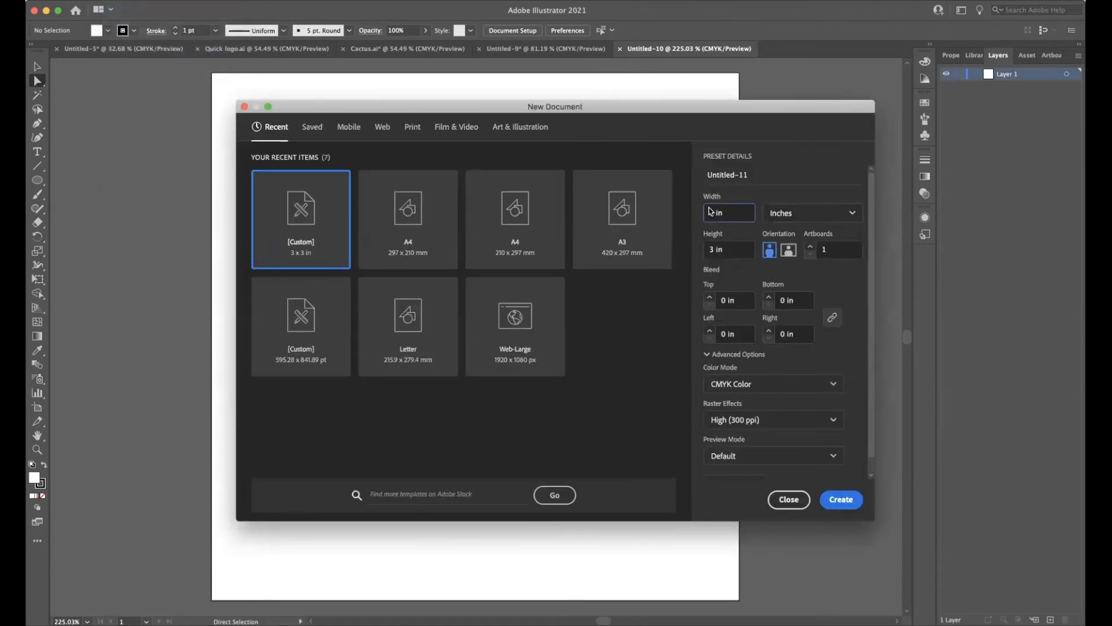
text(9)
click(715, 251)
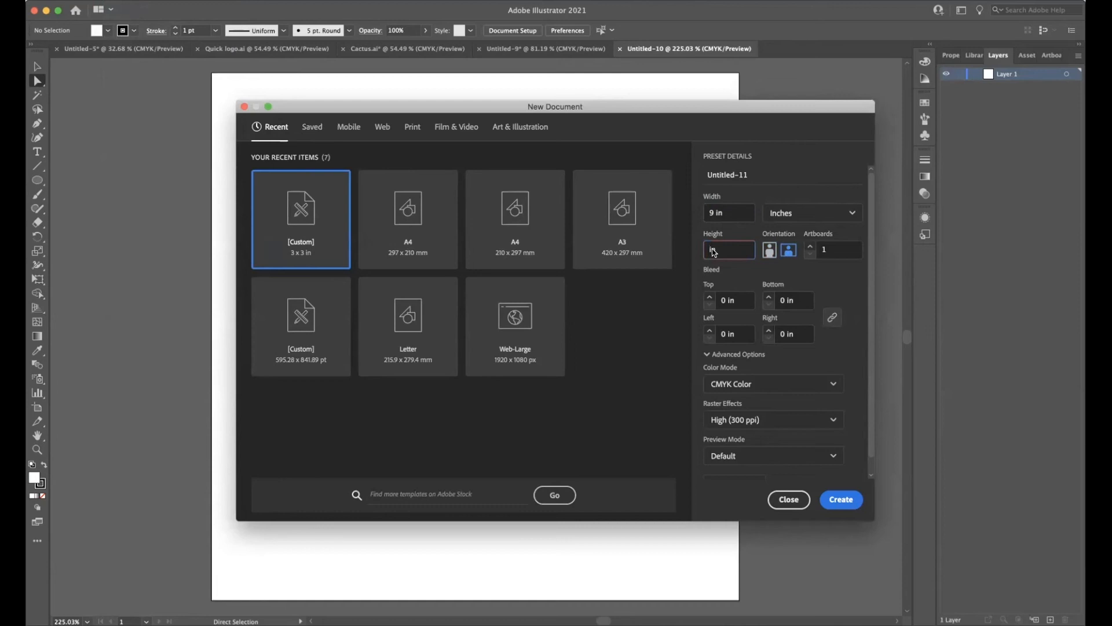
text(9)
click(836, 501)
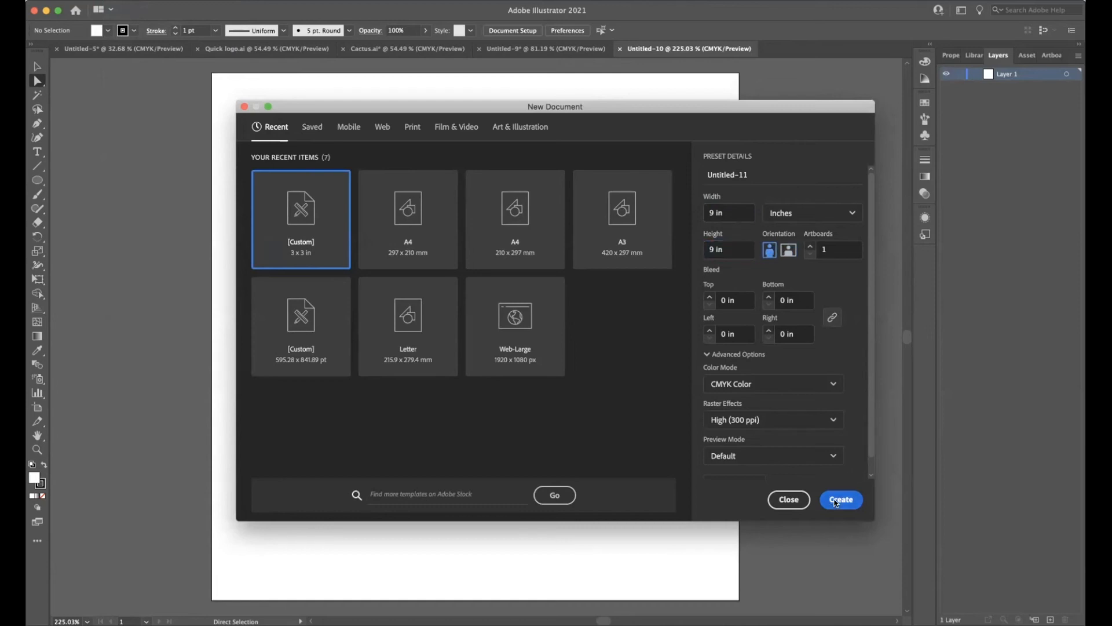
click(836, 499)
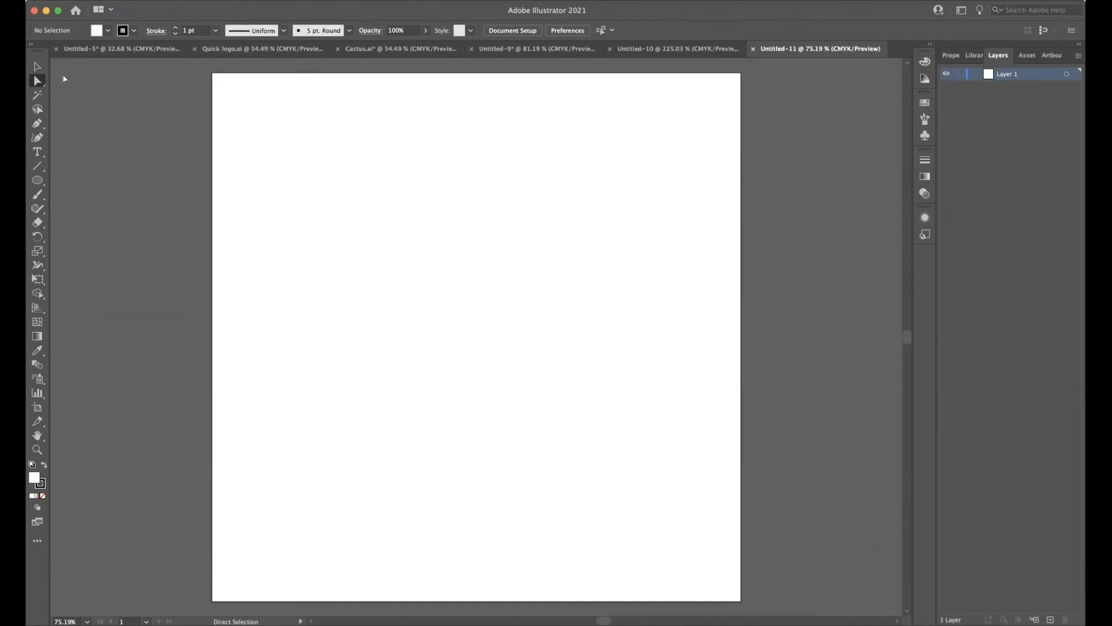
Show the rulers and divide the artboard into nine squares with horizontal and vertical guides at 3 and 6 inches
click(300, 0)
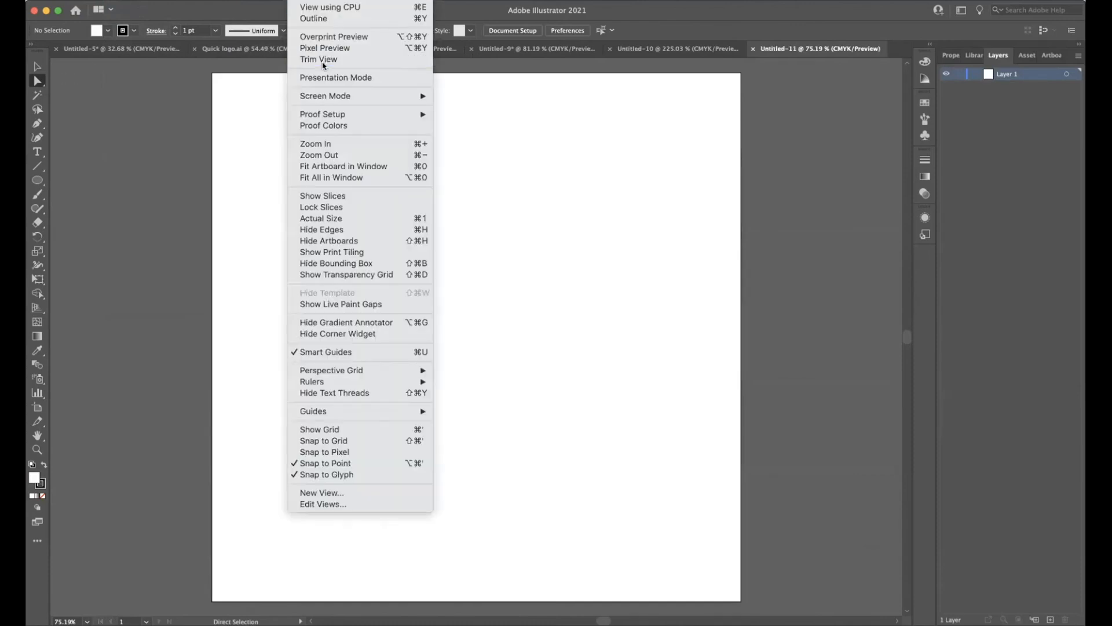
mouse_move(409, 383)
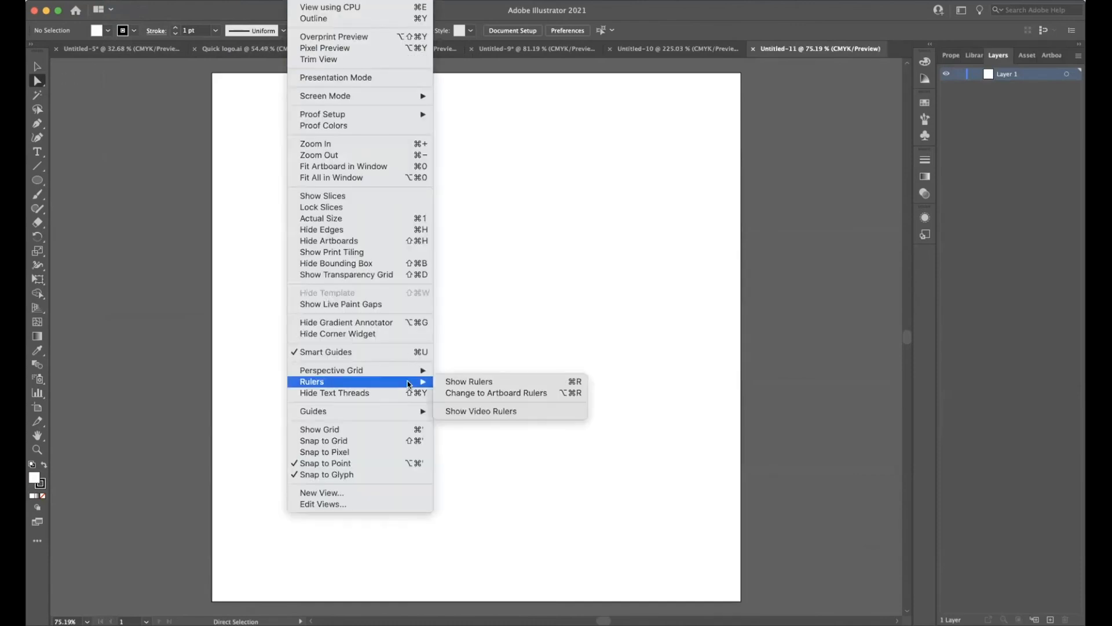
click(472, 383)
drag(235, 64, 214, 250)
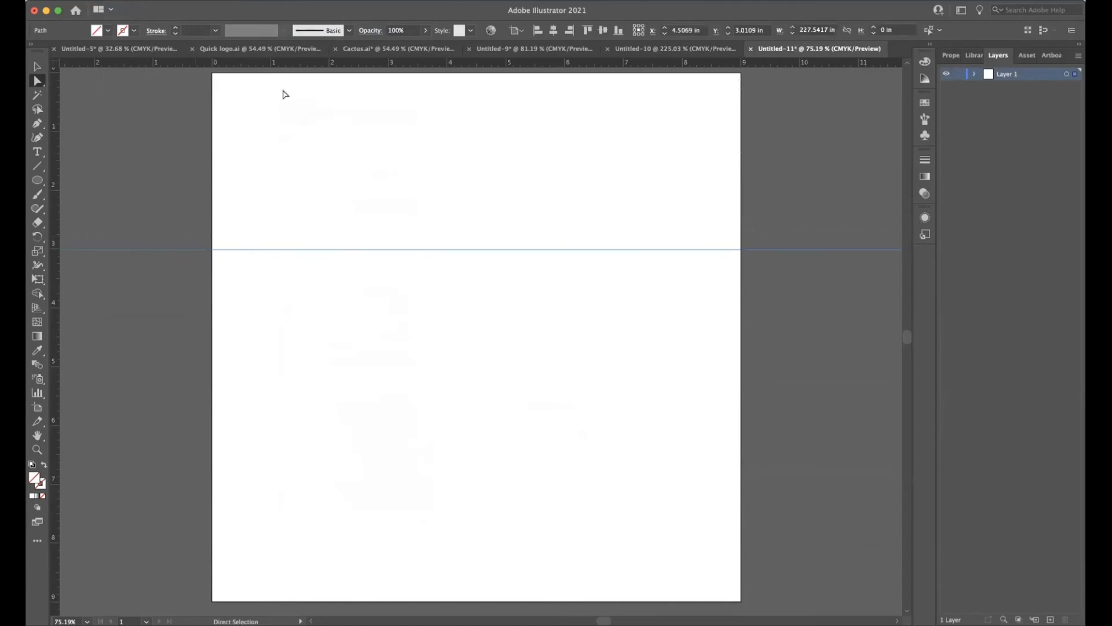
drag(278, 63, 192, 427)
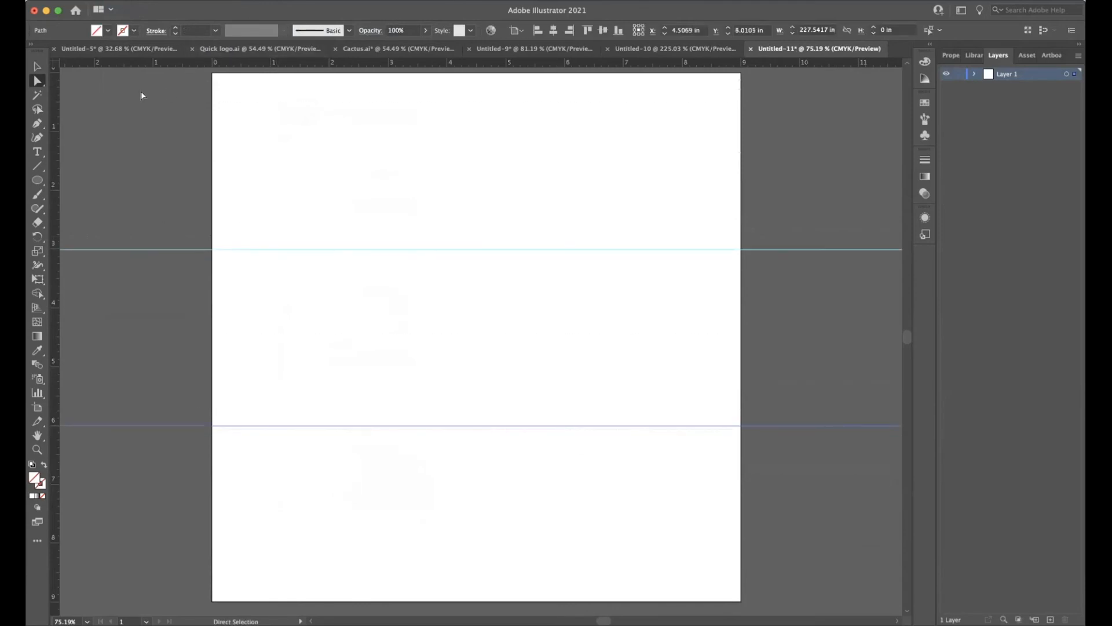
drag(57, 114, 388, 99)
drag(57, 124, 566, 143)
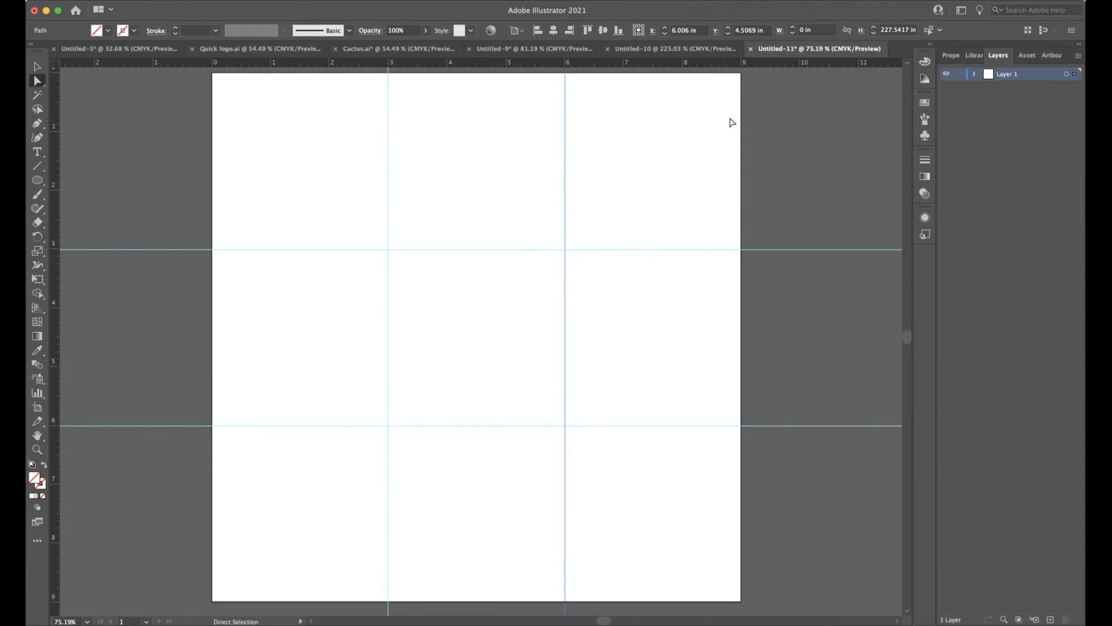
Bring the angular logo from Quick logo.ai into Untitled-11 and scale it down to fit inside the upper-left grid square
click(120, 44)
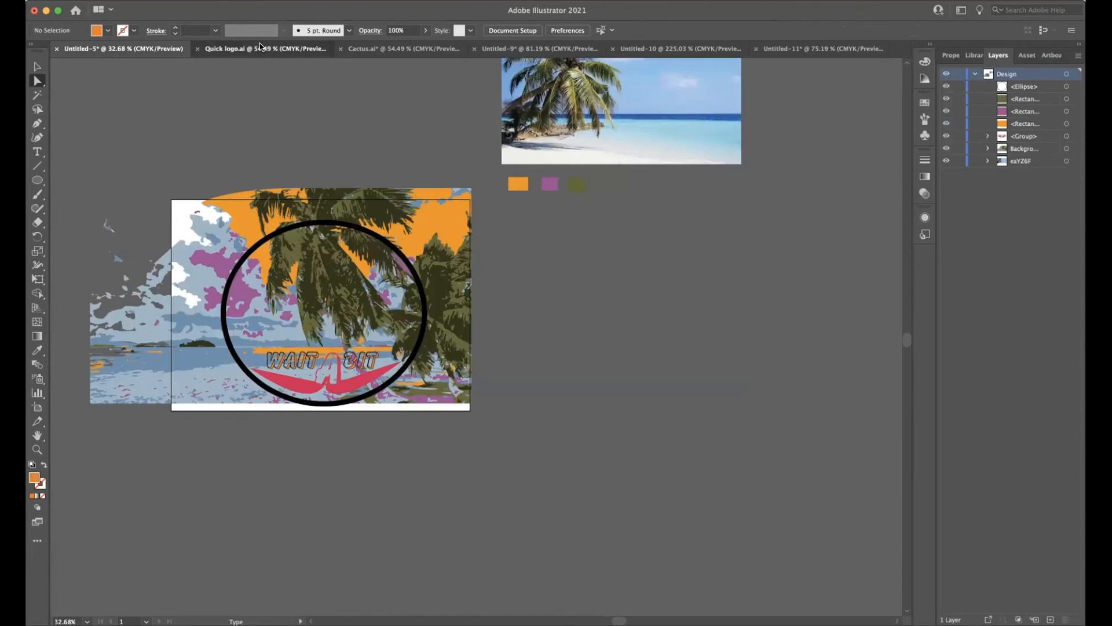
click(260, 47)
drag(464, 250, 581, 450)
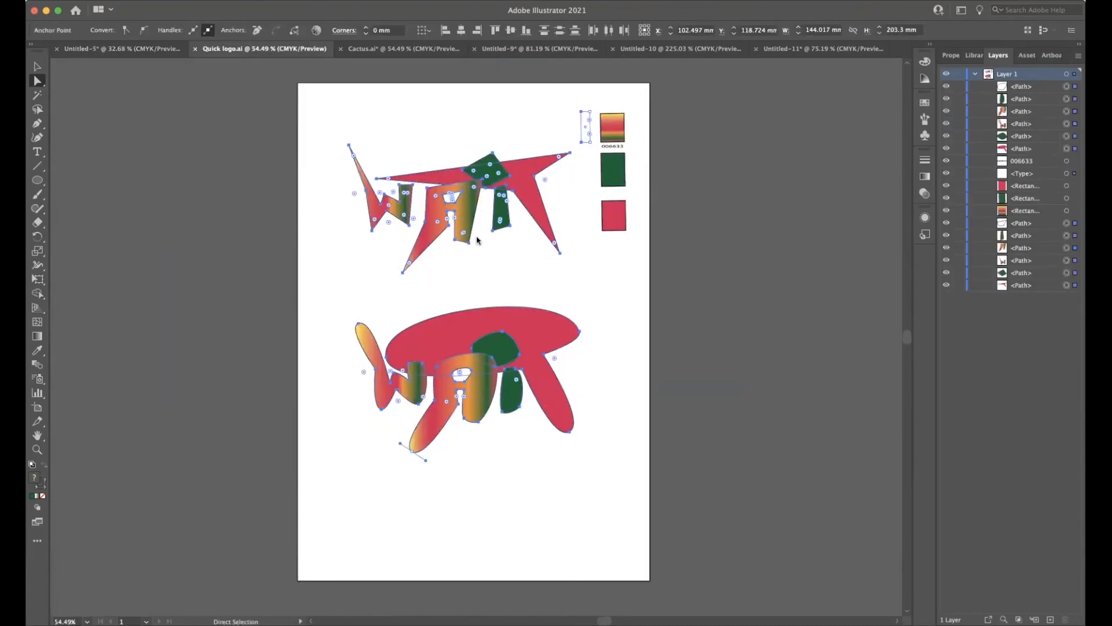
click(582, 272)
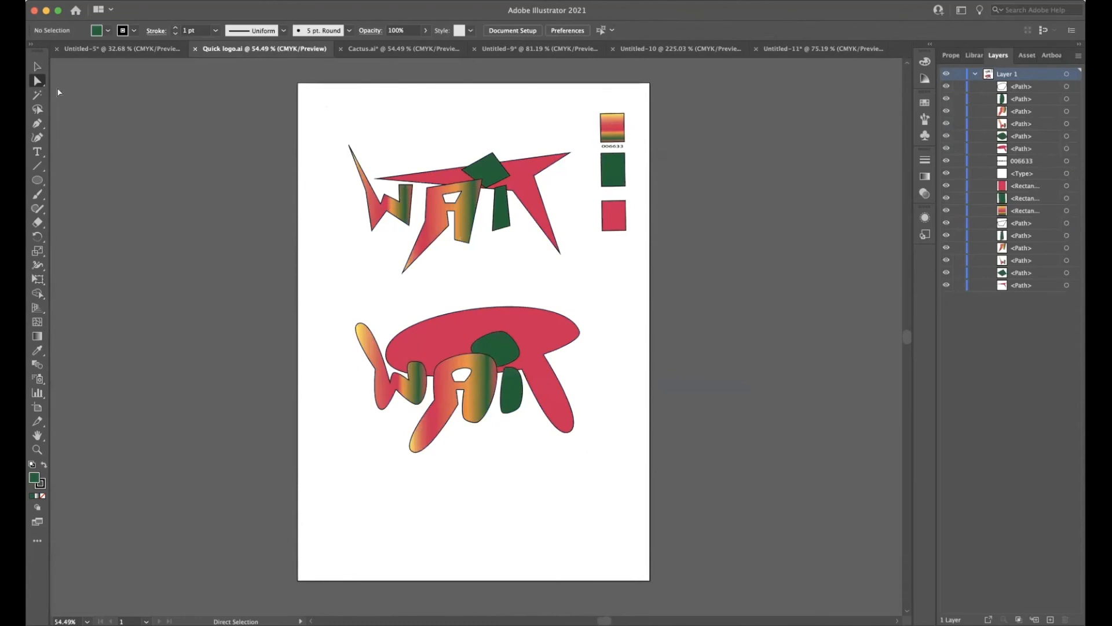
click(37, 67)
drag(323, 113, 567, 260)
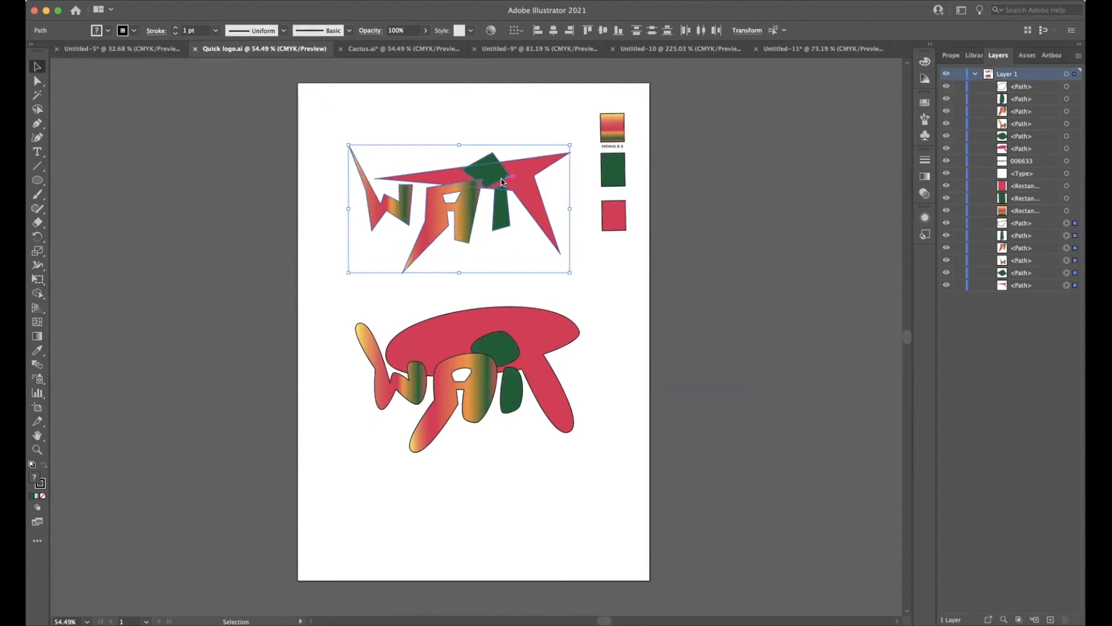
drag(533, 167, 447, 137)
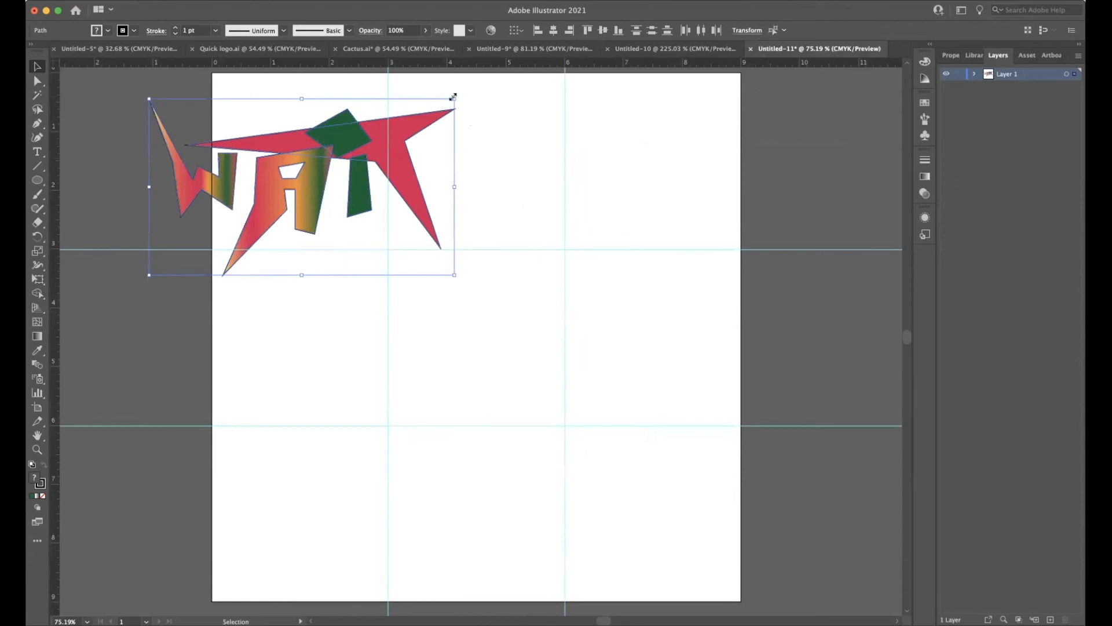
drag(454, 97, 335, 157)
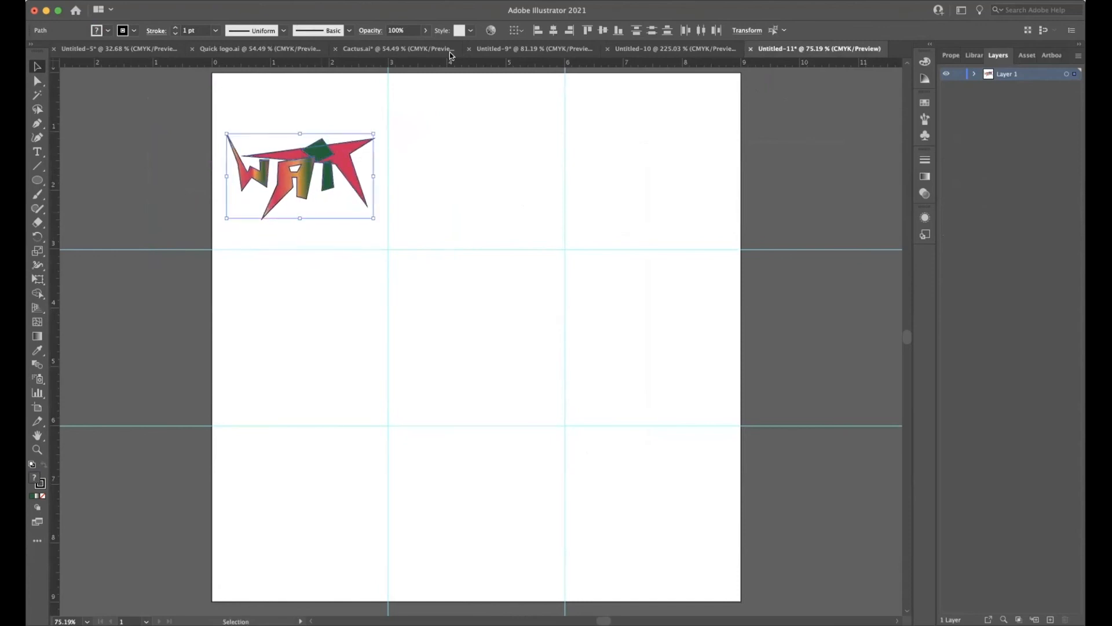
Bring the rounded logo from Quick logo.ai into Untitled-11 and scale it down to fit inside the upper-middle grid square
click(125, 48)
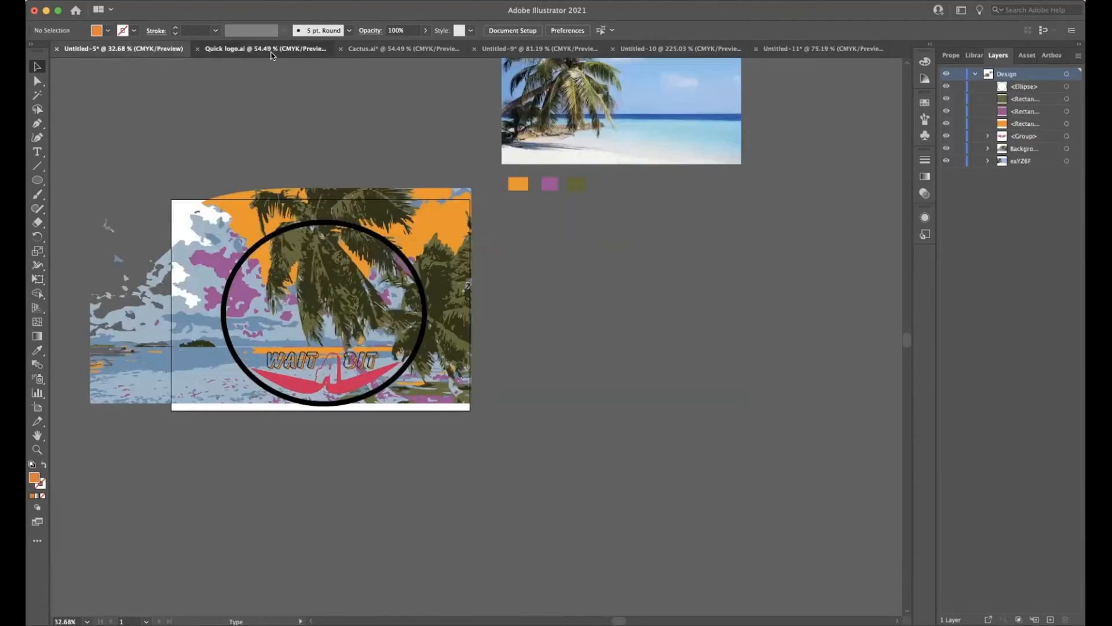
click(278, 50)
drag(340, 309, 588, 454)
drag(618, 269, 488, 185)
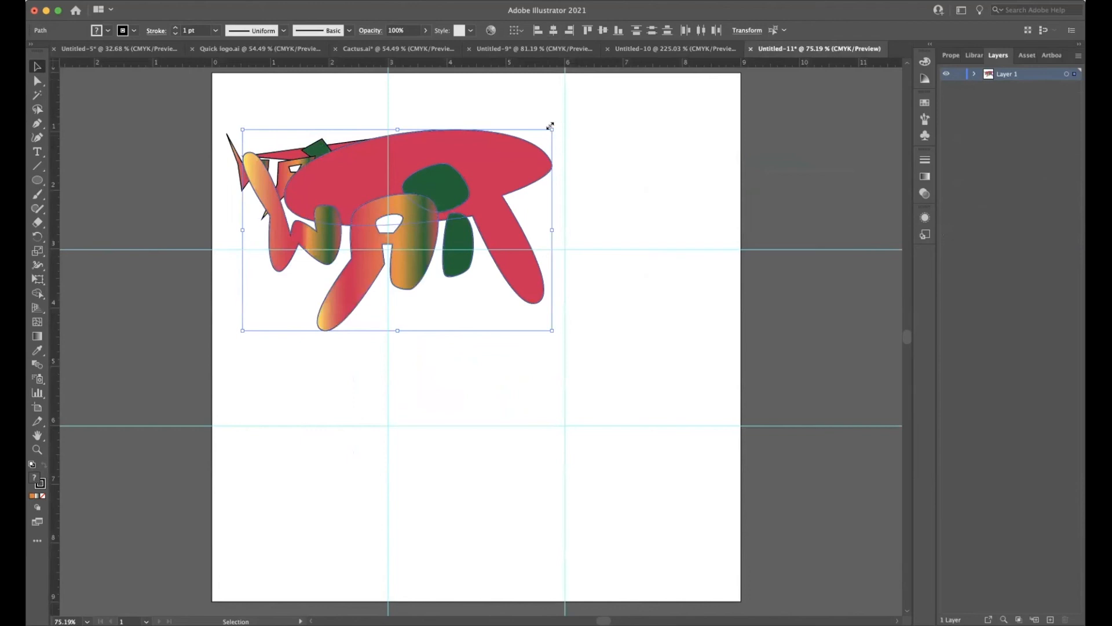
drag(551, 128, 522, 137)
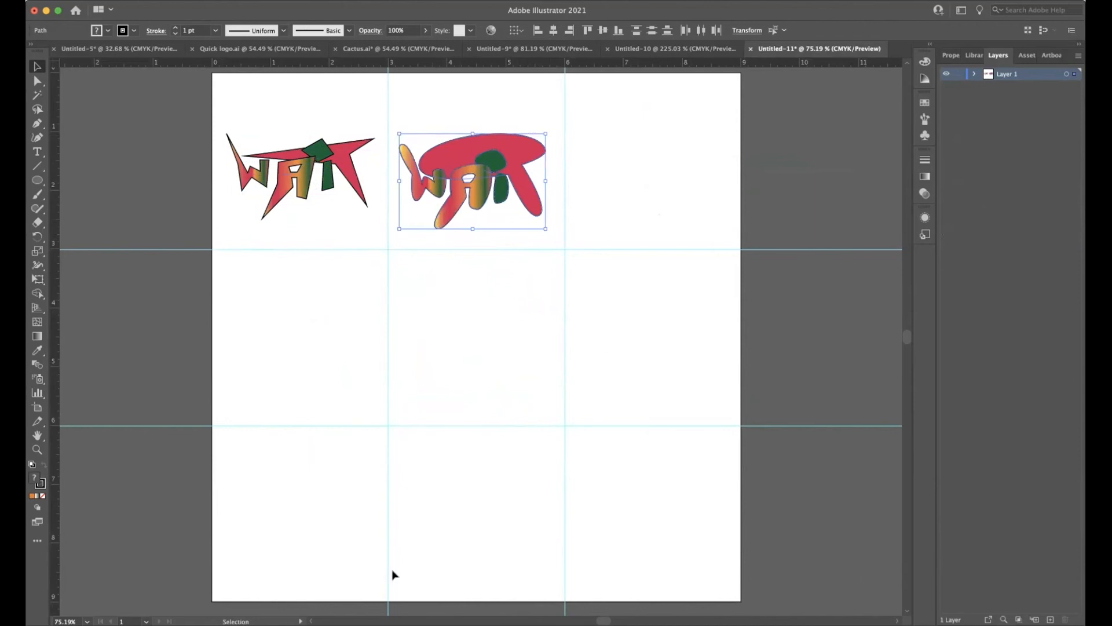
click(619, 468)
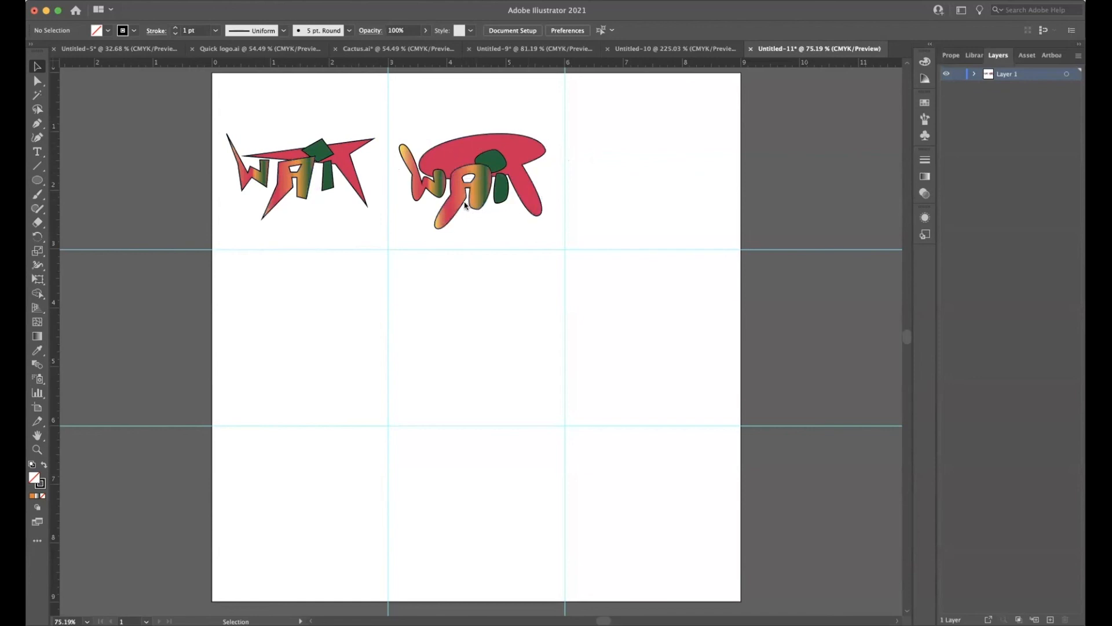
Copy and paste the whole rounded logo, placing the duplicate in the upper-right grid square
click(388, 118)
click(393, 121)
drag(447, 182, 544, 237)
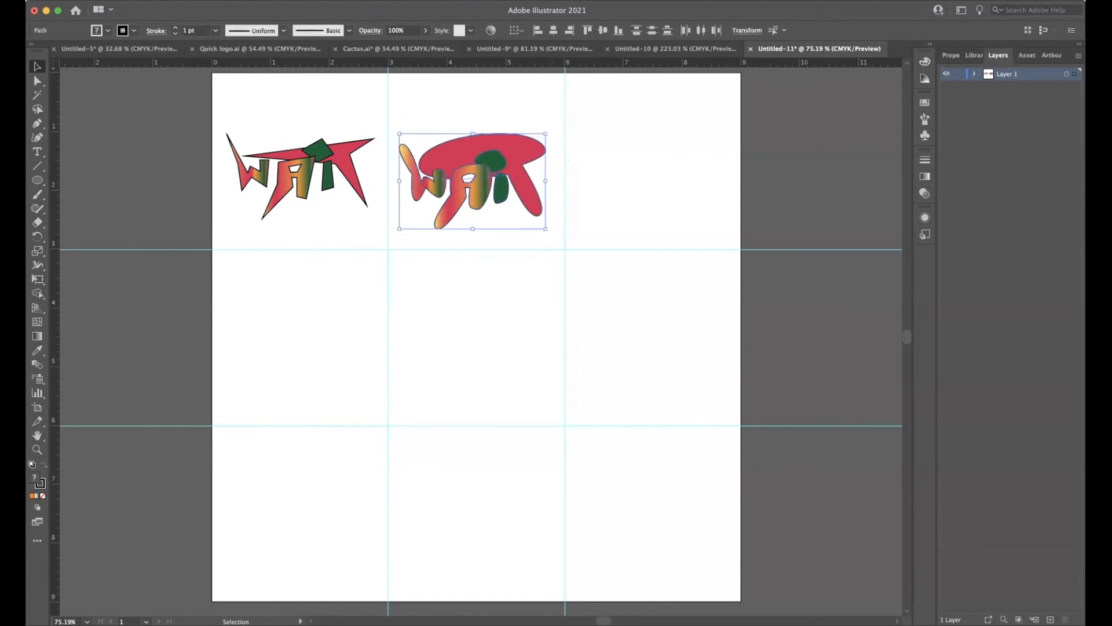
click(150, 1)
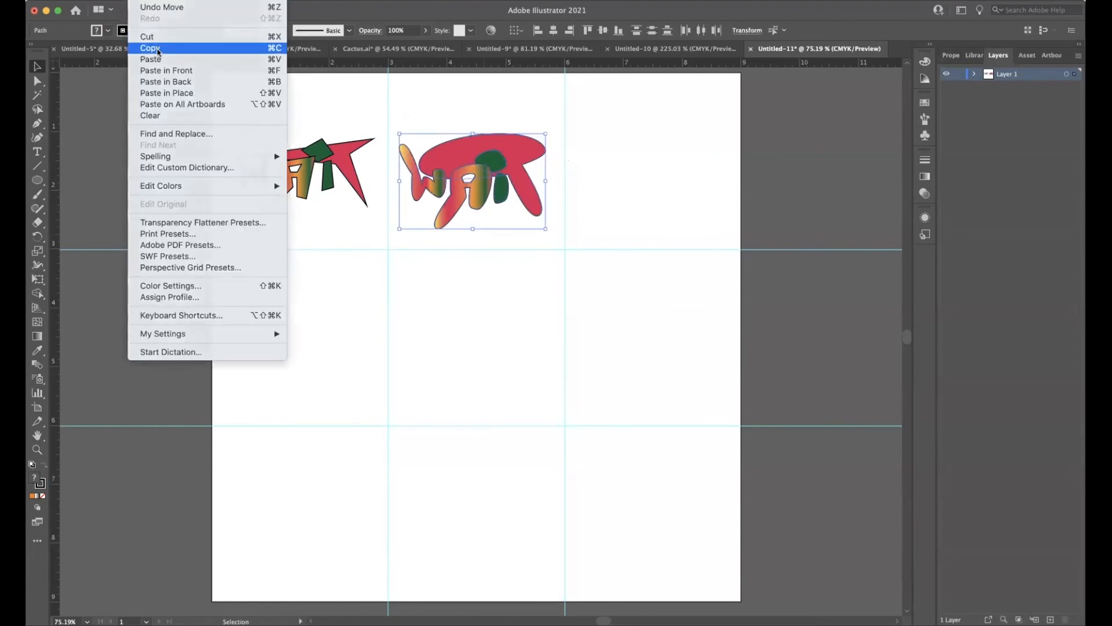
click(158, 51)
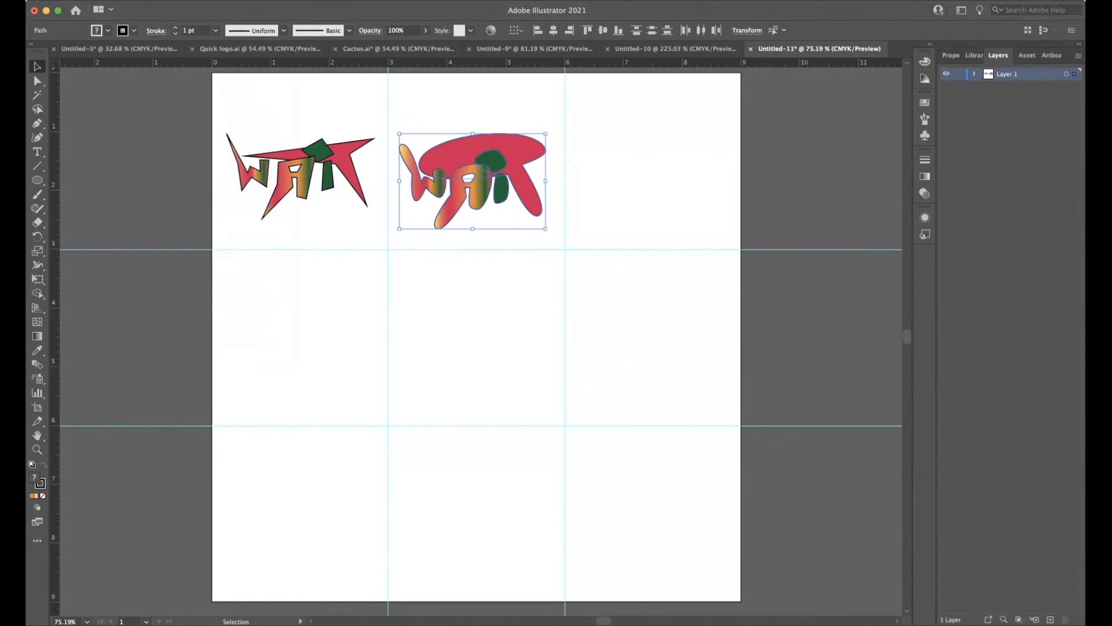
click(173, 52)
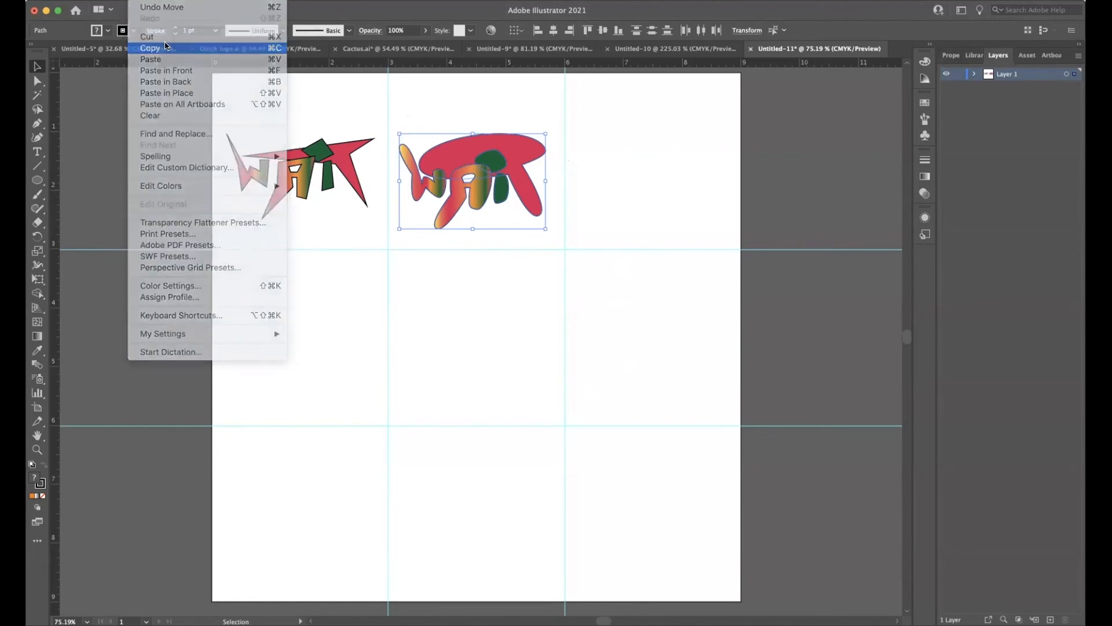
click(136, 0)
click(164, 59)
drag(515, 320, 689, 148)
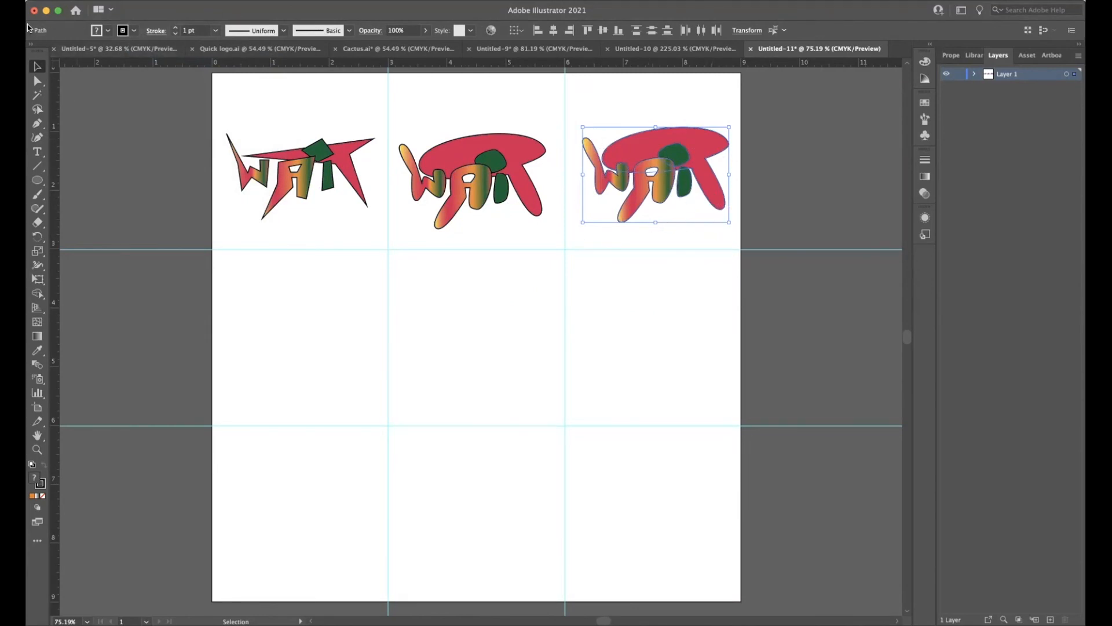
Isolate the large red T shape of the duplicated rounded logo and fill it with dark navy blue
double_click(643, 142)
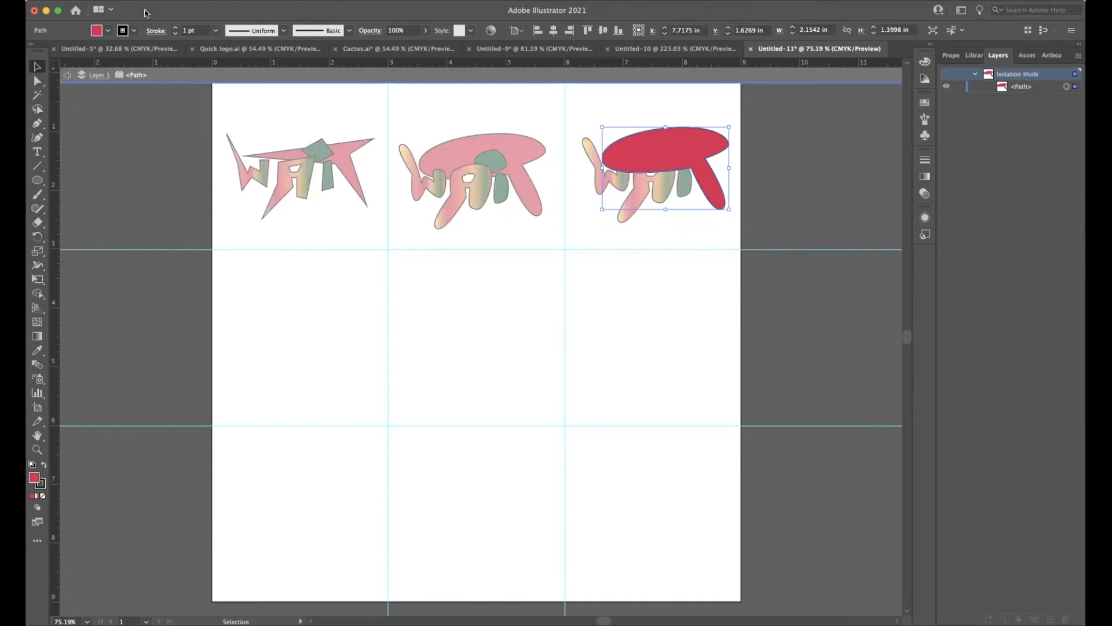
click(96, 31)
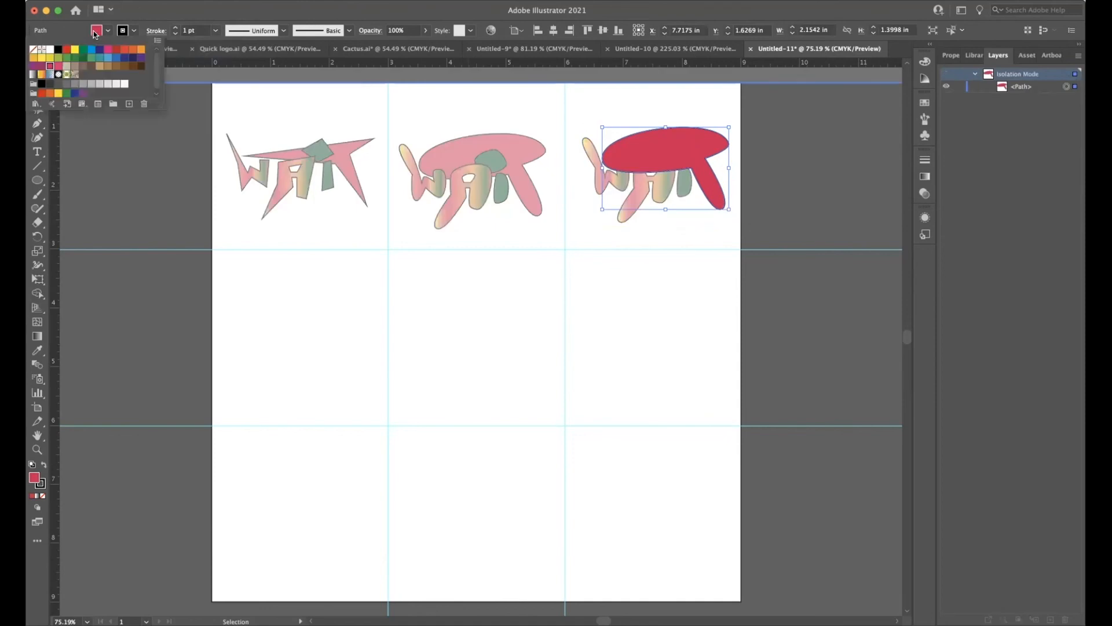
click(134, 55)
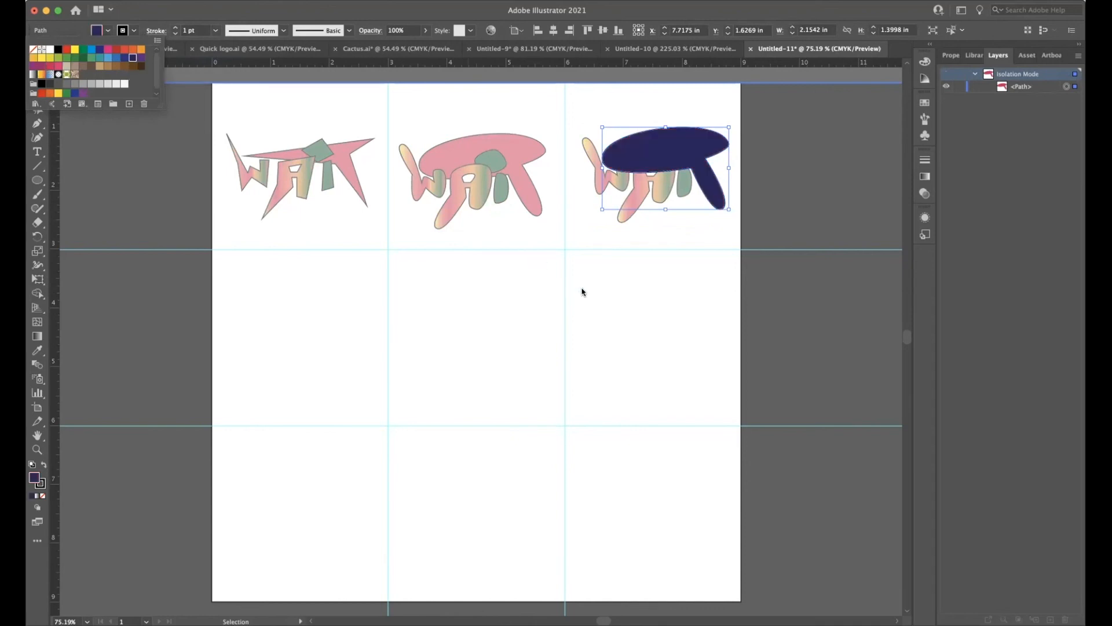
click(628, 288)
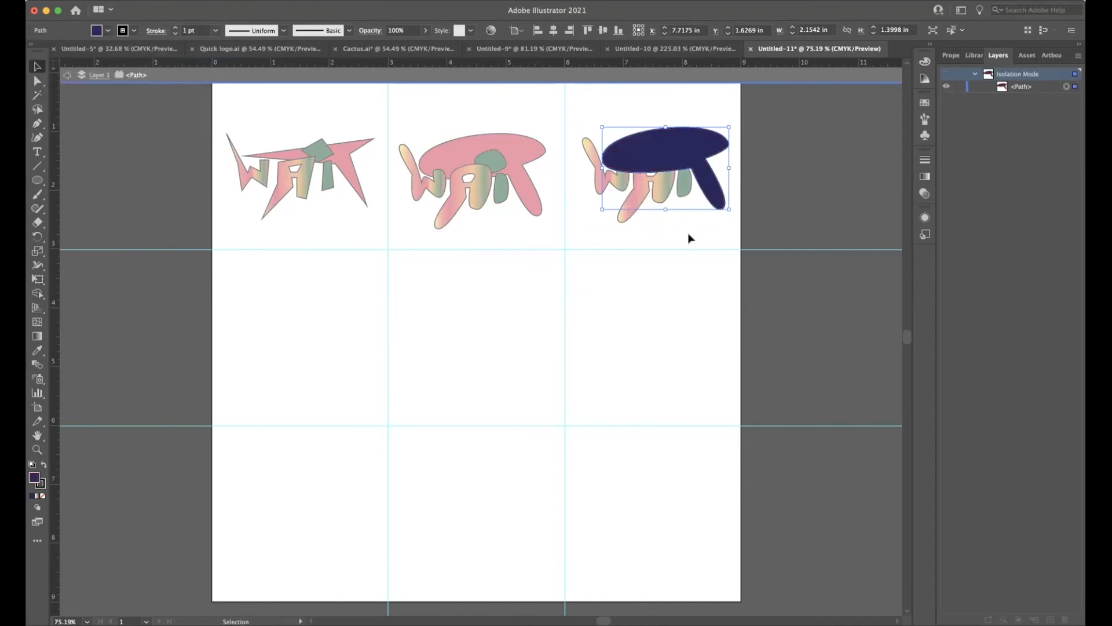
Isolate the A of the upper-right logo and recolor its gradient's green stop with the navy sampled from the T shape
click(739, 310)
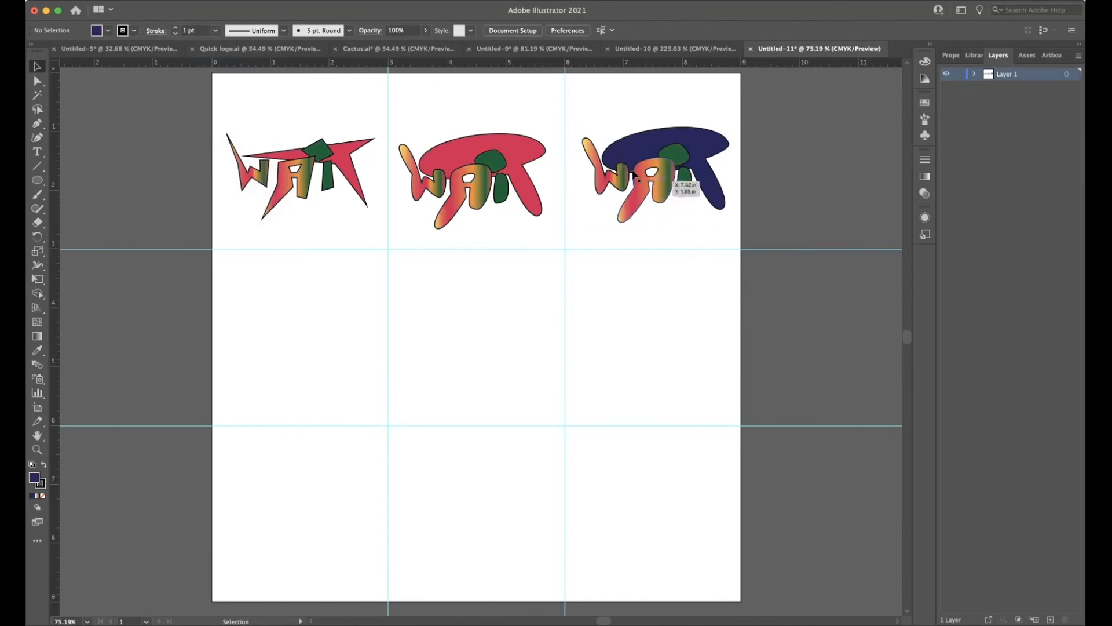
double_click(637, 195)
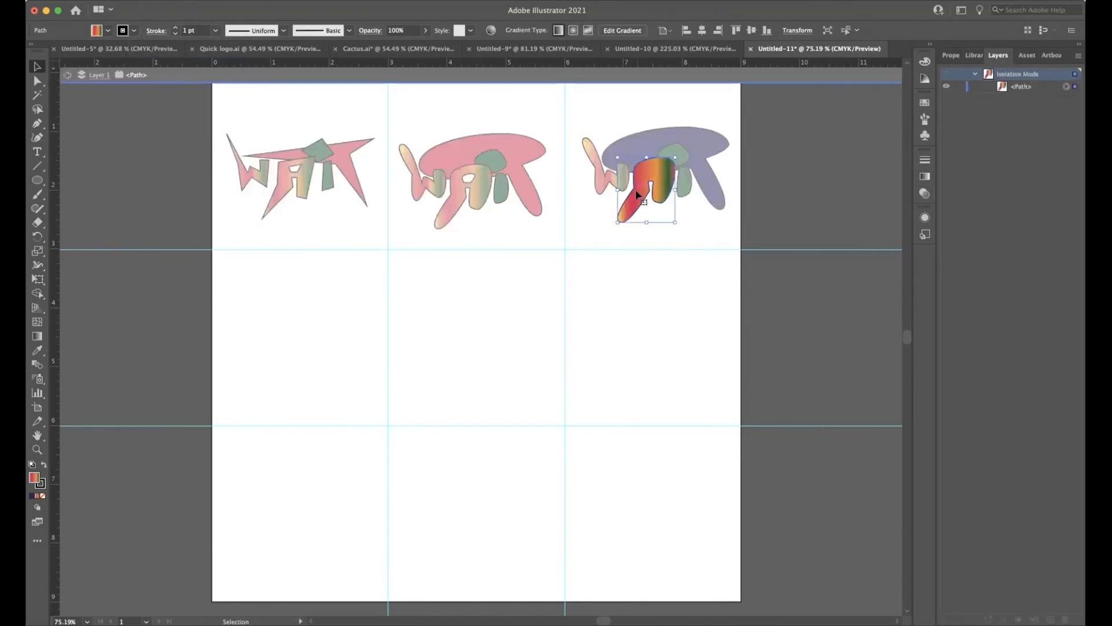
click(97, 30)
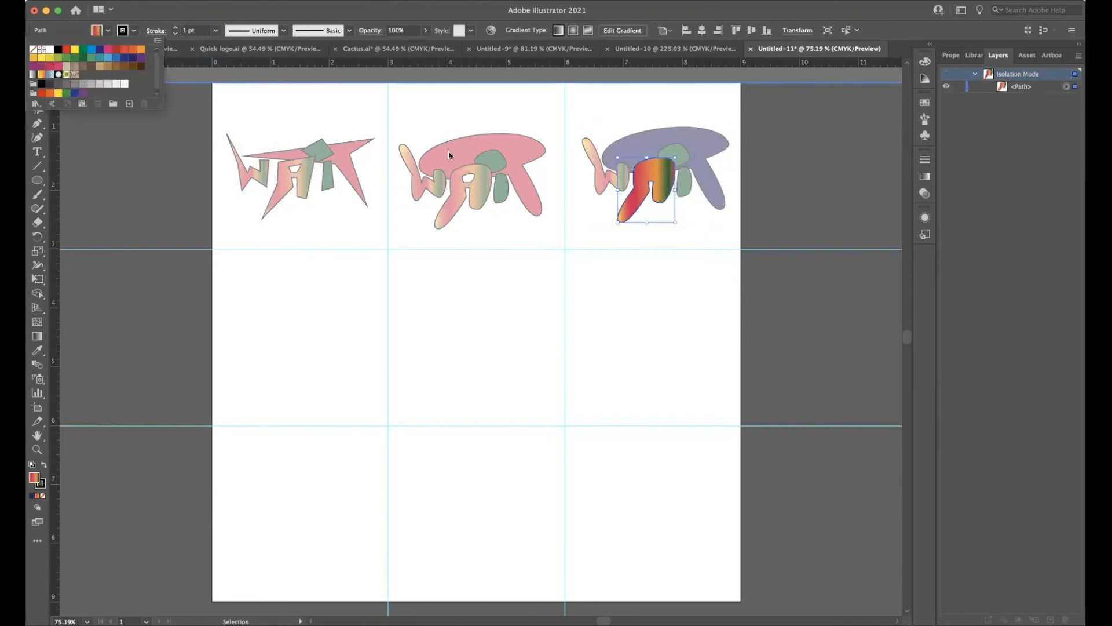
click(924, 177)
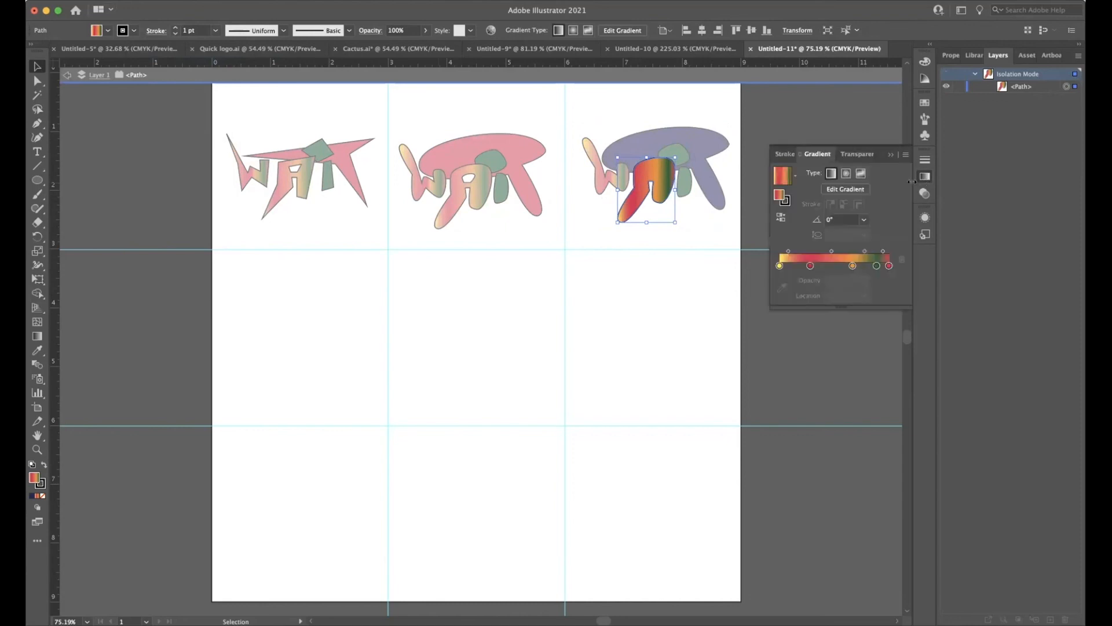
click(877, 266)
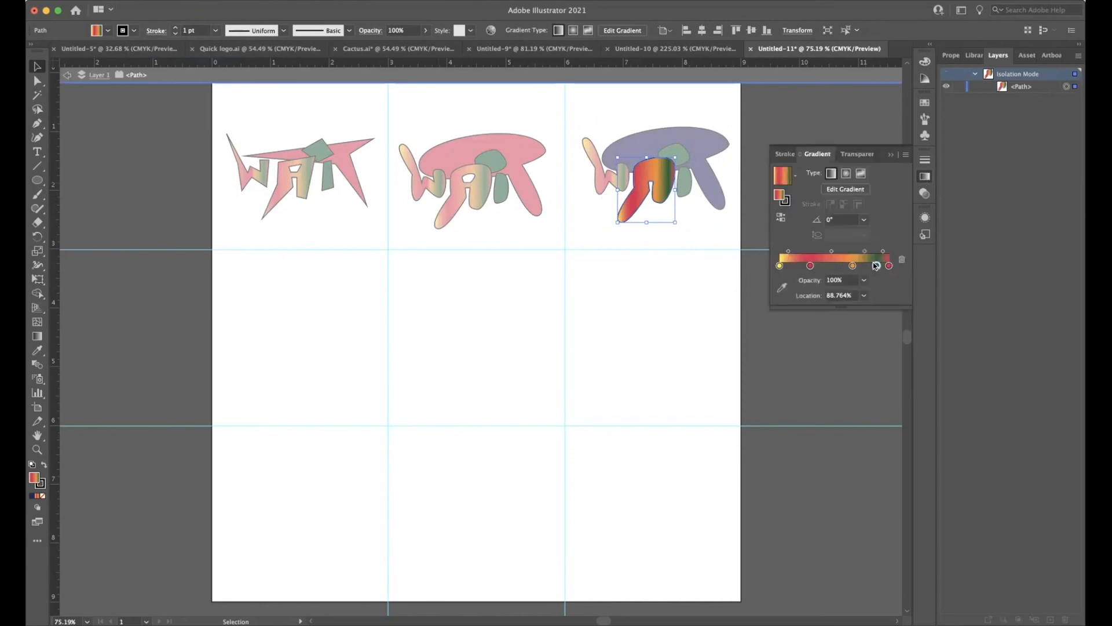
click(781, 287)
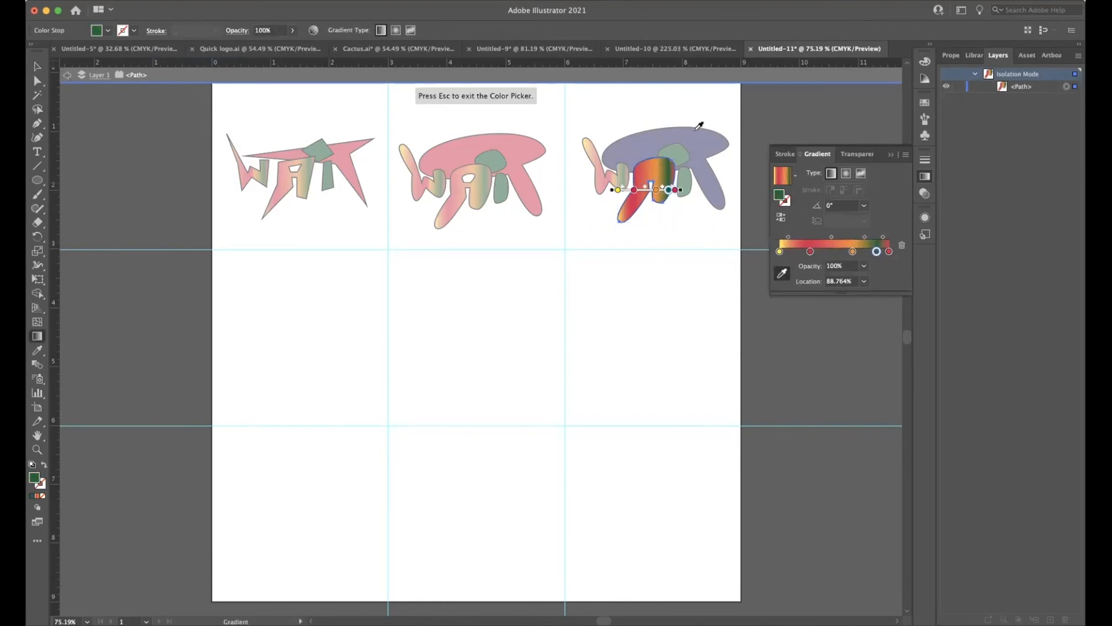
click(697, 131)
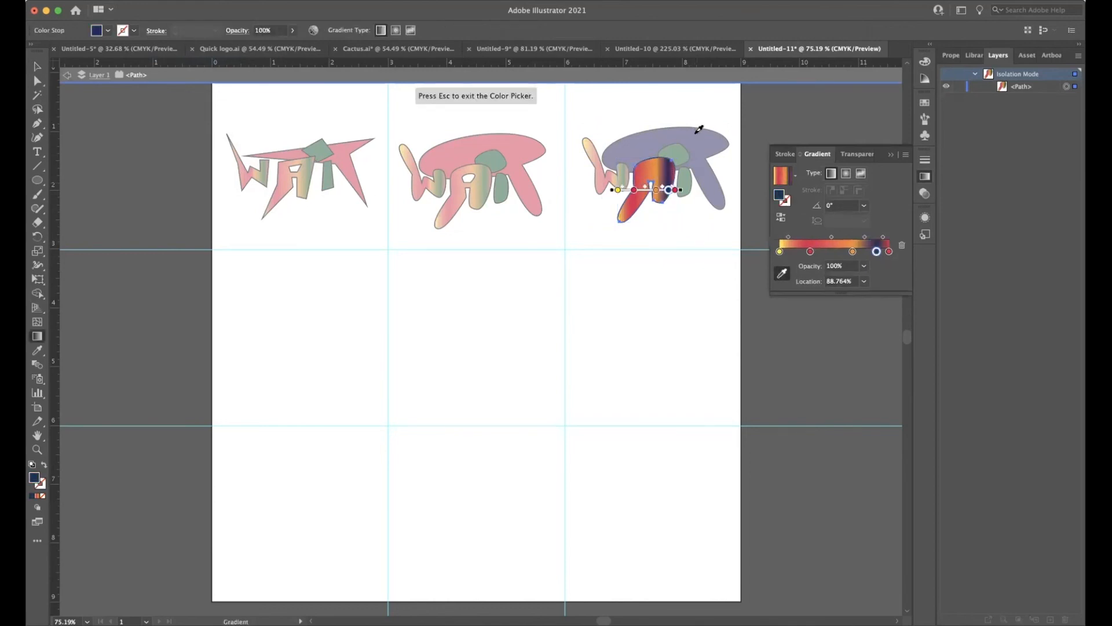
Recolor the A gradient's yellow stop light blue and its neighbouring red stop bright blue, leaving isolation mode and closing the gradient settings
double_click(780, 252)
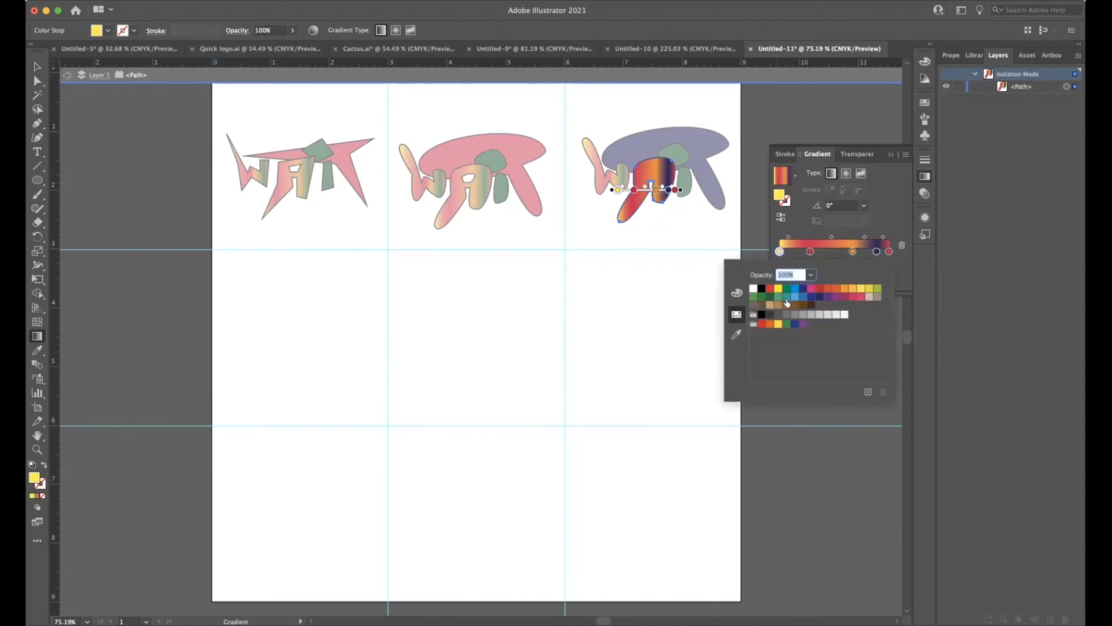
click(793, 298)
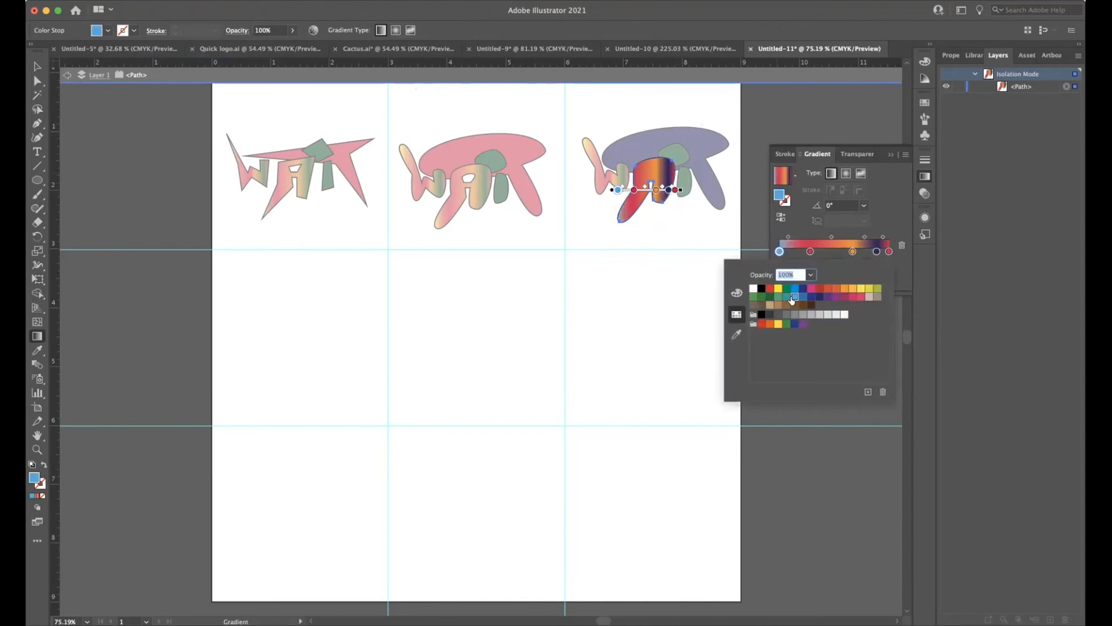
click(676, 296)
click(810, 251)
double_click(810, 251)
click(793, 288)
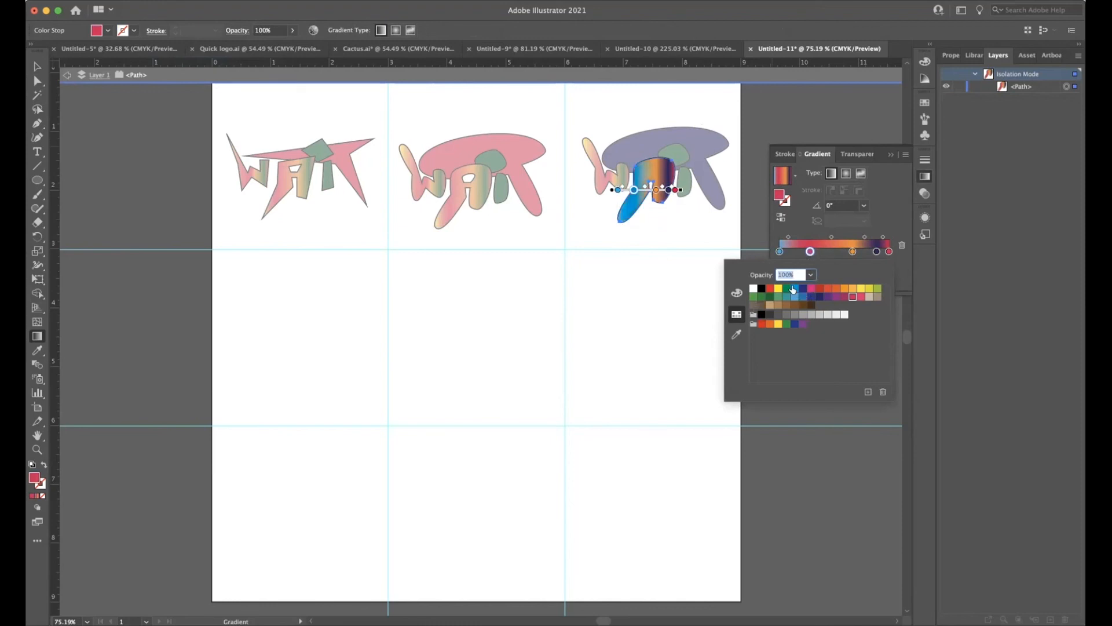
click(679, 330)
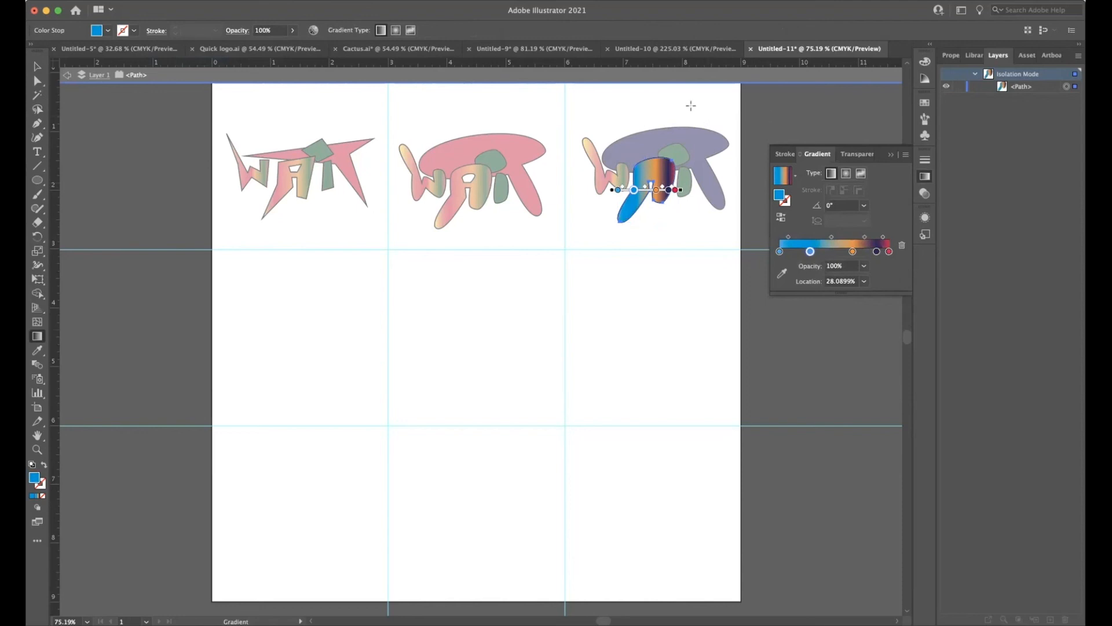
key(v)
click(697, 328)
double_click(697, 328)
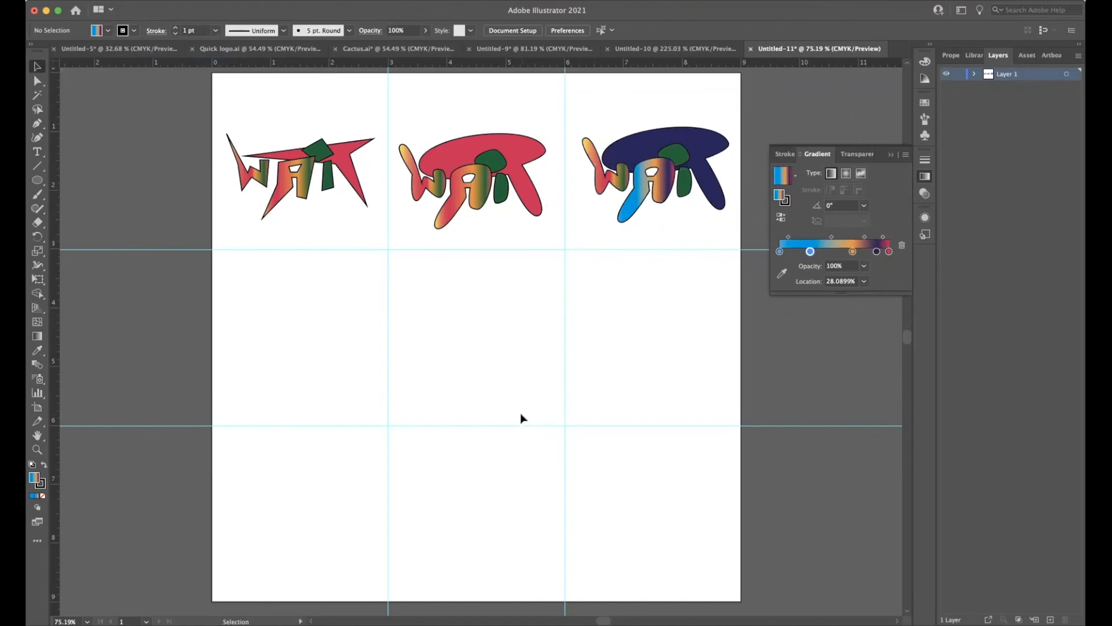
click(890, 155)
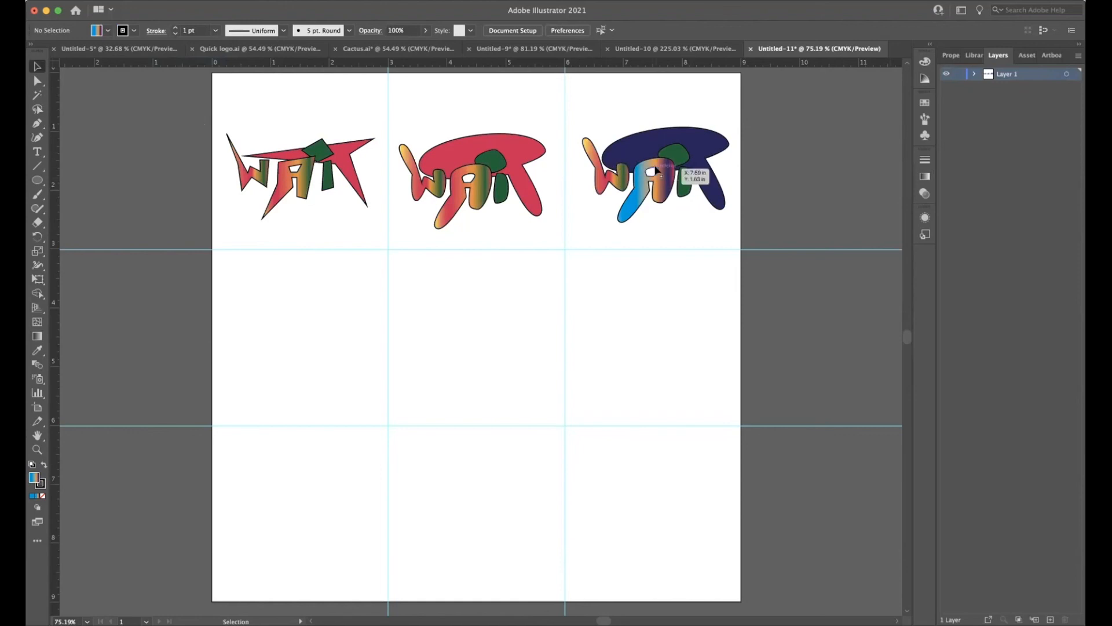
Flip and enlarge the W of the upper-right logo, and rearrange it over the T with the A and small green stem shifted lower
click(590, 146)
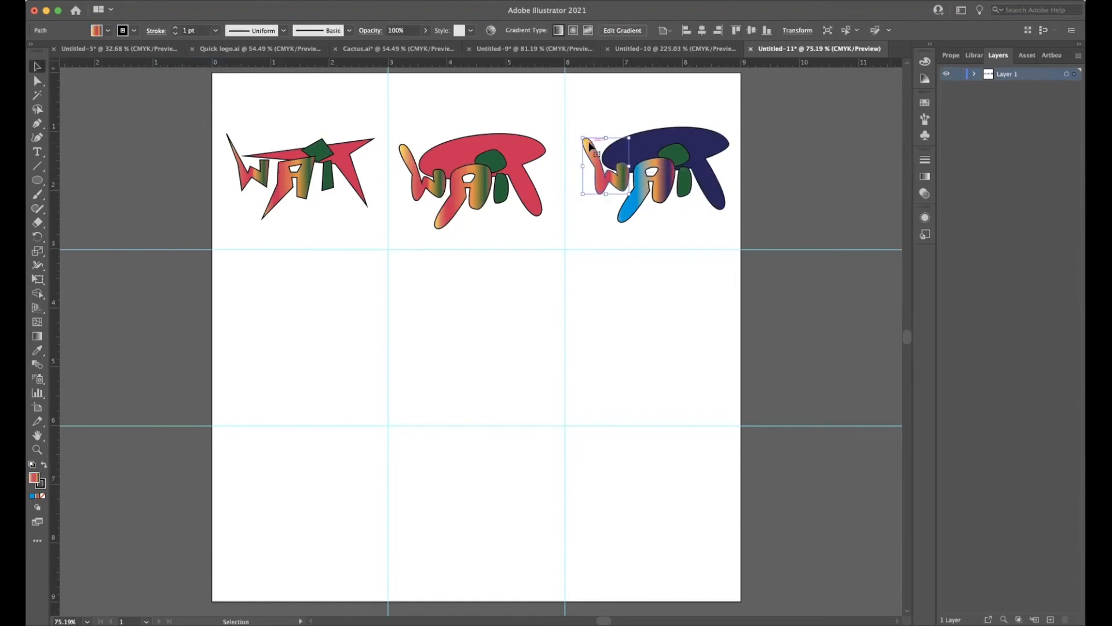
drag(583, 138, 668, 90)
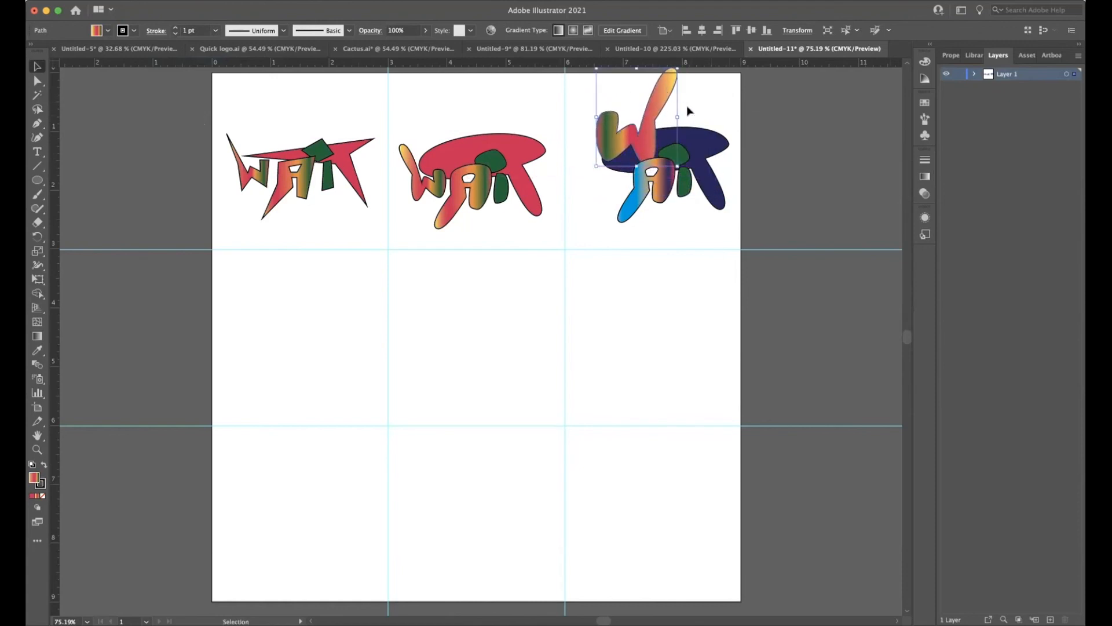
drag(658, 198, 681, 207)
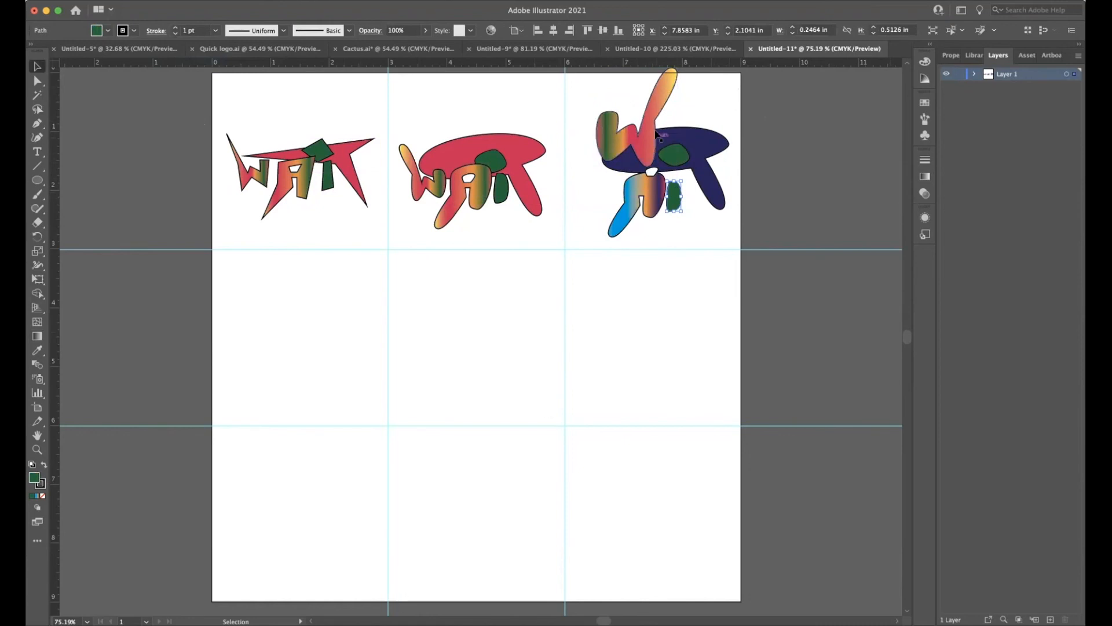
drag(653, 126, 642, 152)
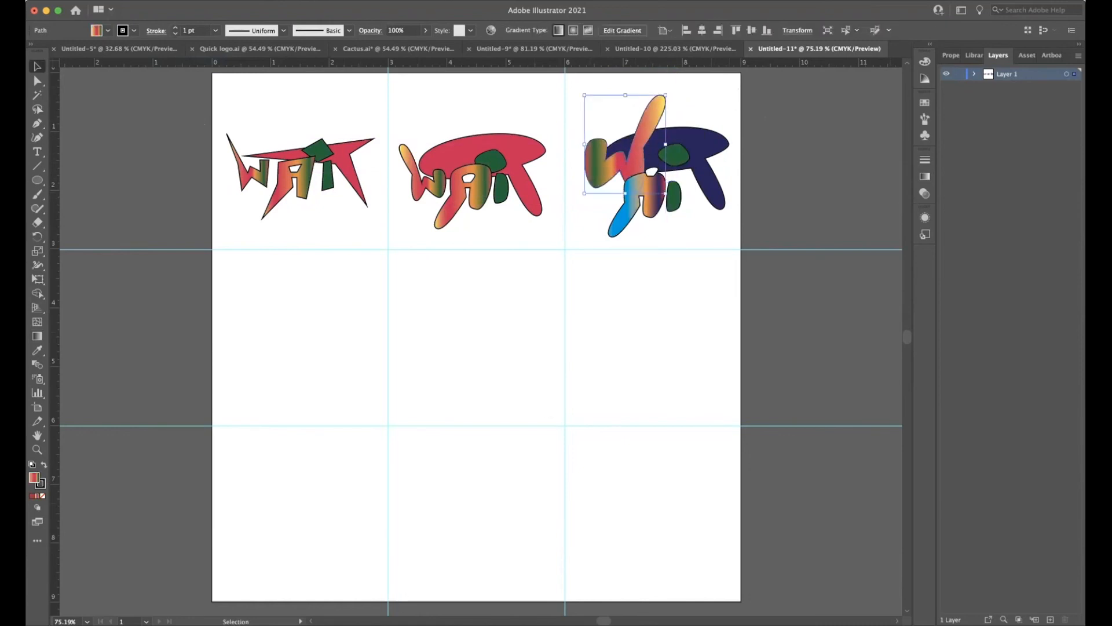